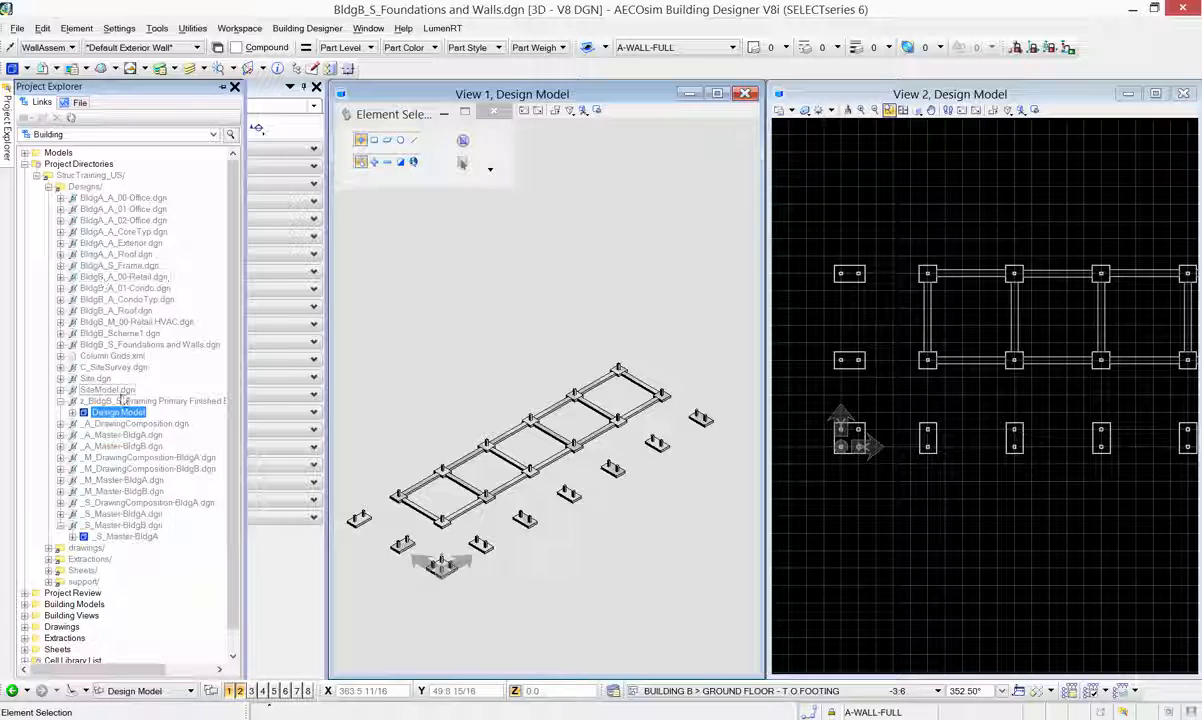
- Attach the Design Model of the z_BldgB_S_Framing Primary Finished file as a coincident reference
{"action": "left_click", "coordinate": [145, 400]}
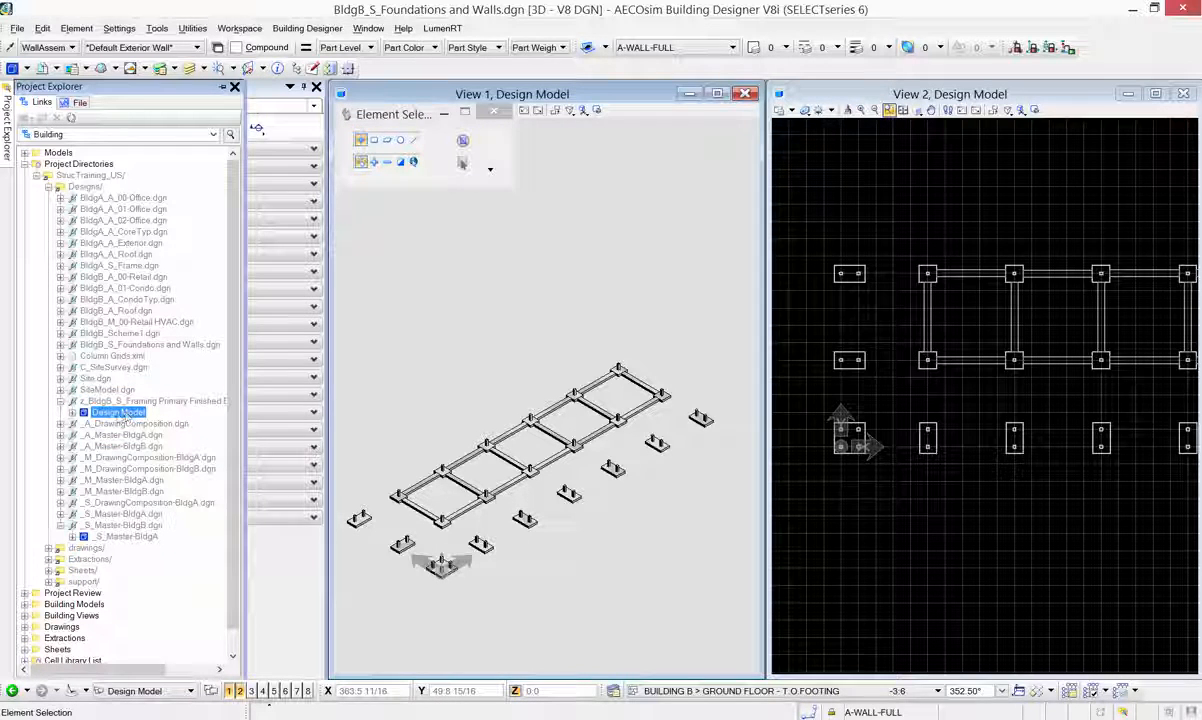
{"action": "left_click_drag", "start_coordinate": [115, 402], "coordinate": [461, 360]}
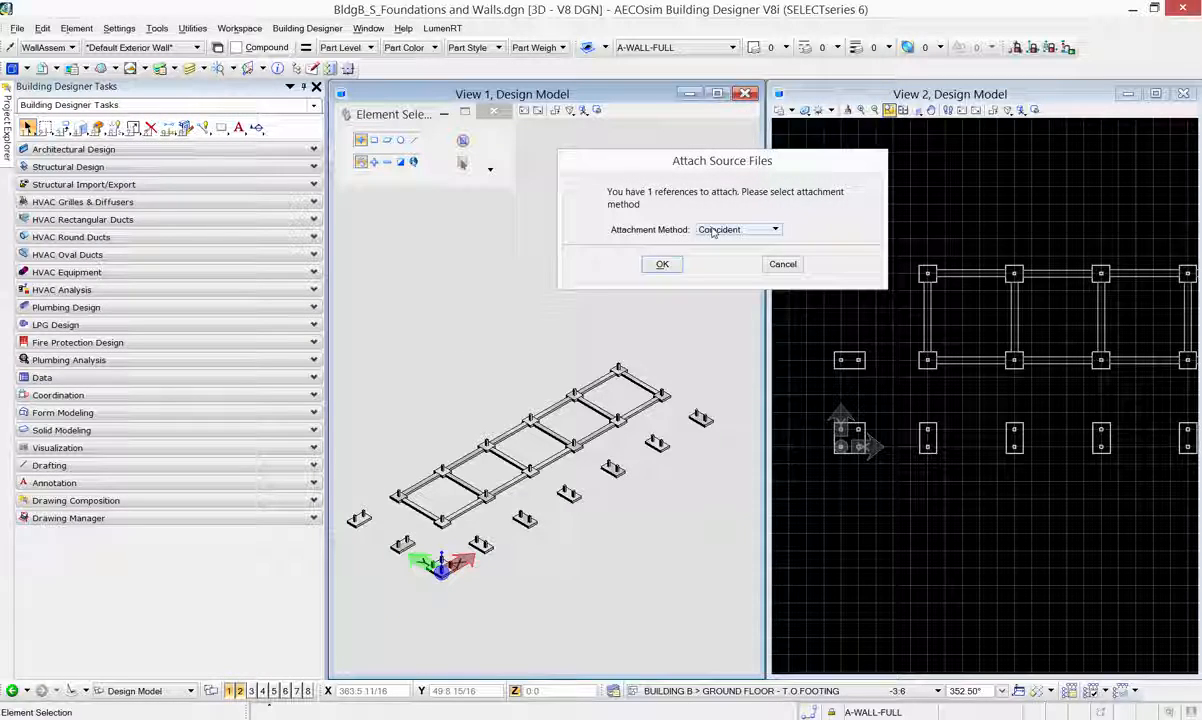
{"action": "left_click", "coordinate": [662, 264]}
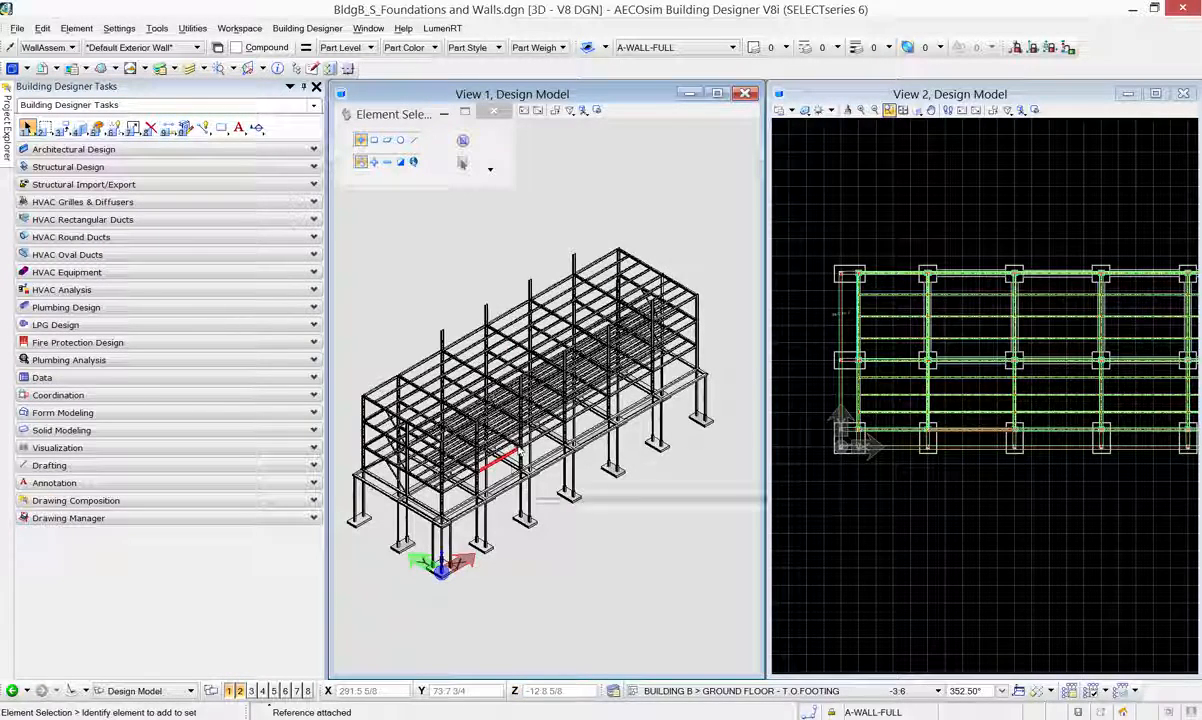
{"action": "middle_click_drag", "start_coordinate": [528, 591], "coordinate": [540, 574]}
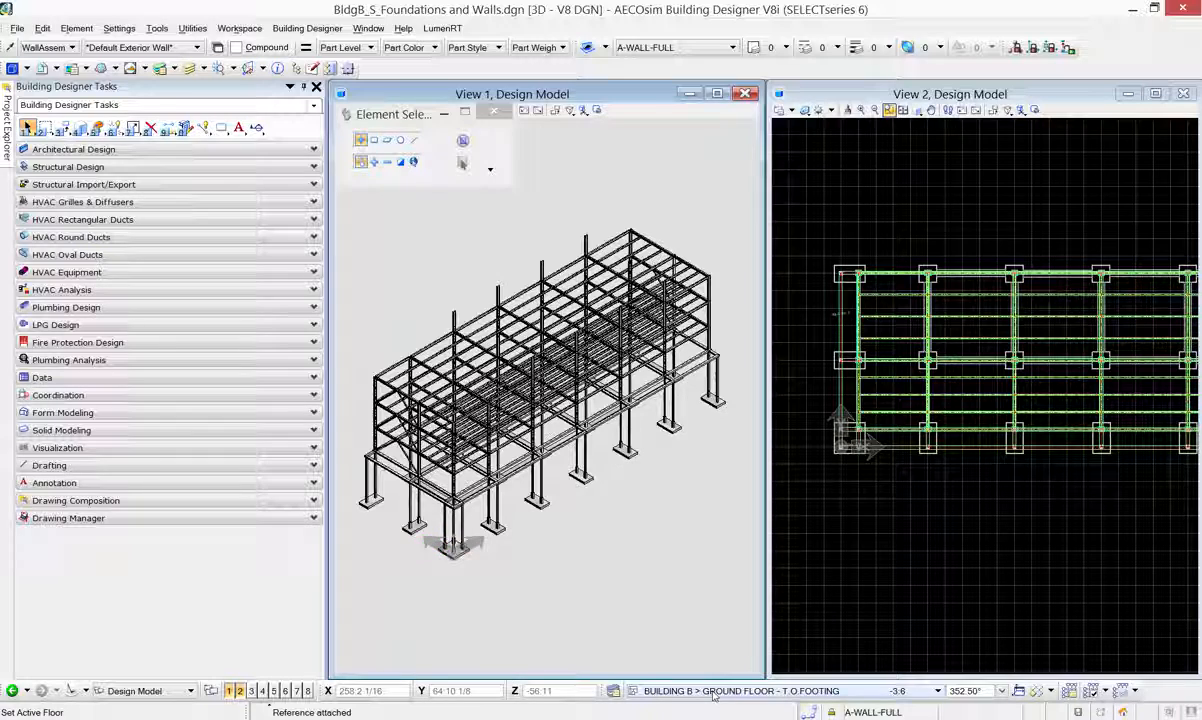
- Isolate the active GROUND FLOOR - T.O FOOTING floor, keeping an active floor offset of -1:0 and a next floor offset of 20:0
{"action": "left_click", "coordinate": [662, 690]}
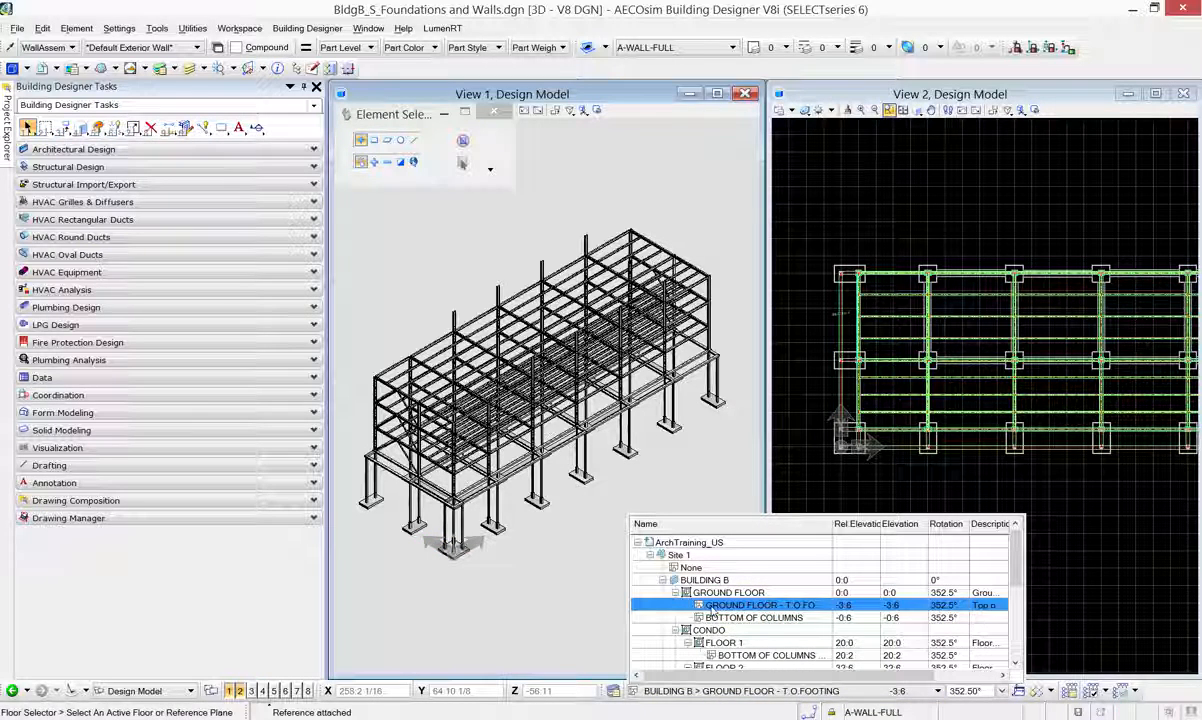
{"action": "left_click", "coordinate": [569, 622]}
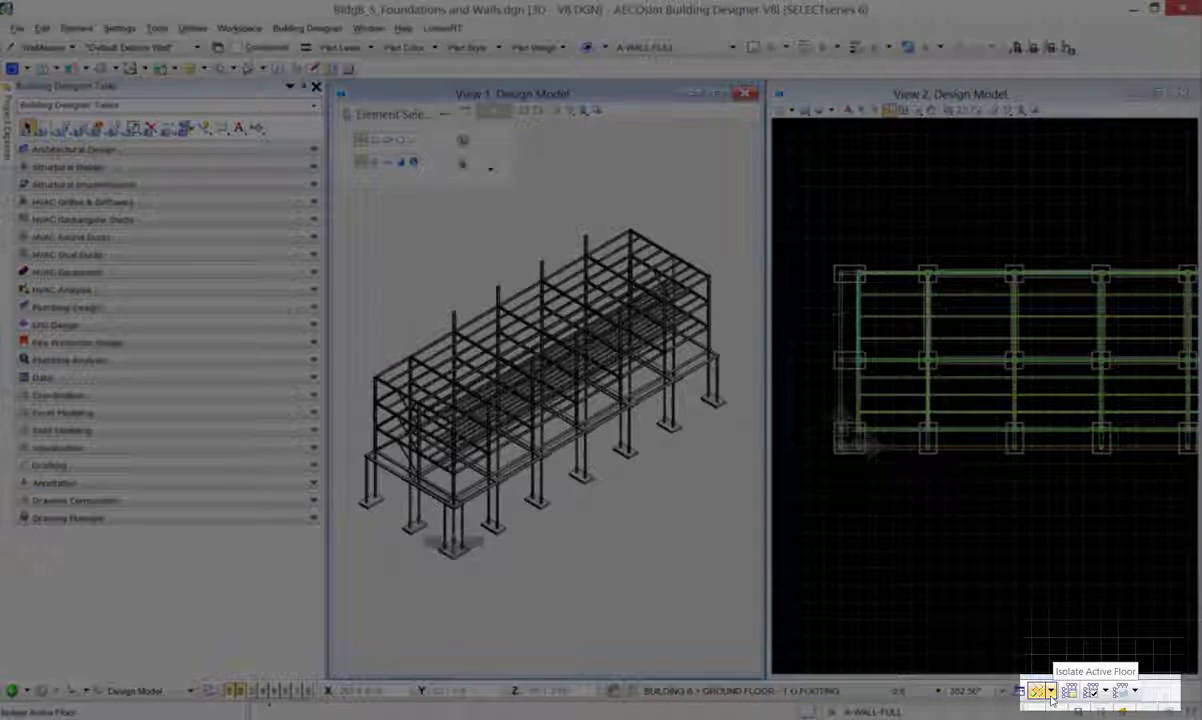
{"action": "left_click", "coordinate": [1050, 692]}
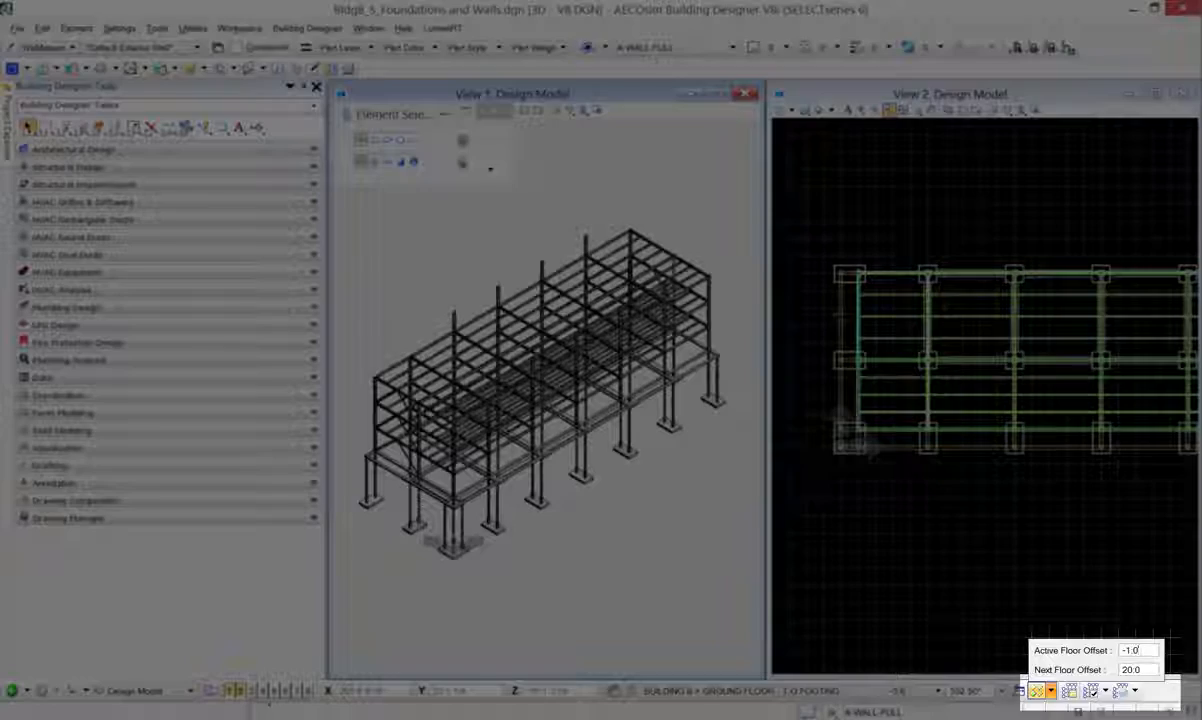
{"action": "left_click", "coordinate": [980, 650]}
{"action": "left_click", "coordinate": [1036, 690]}
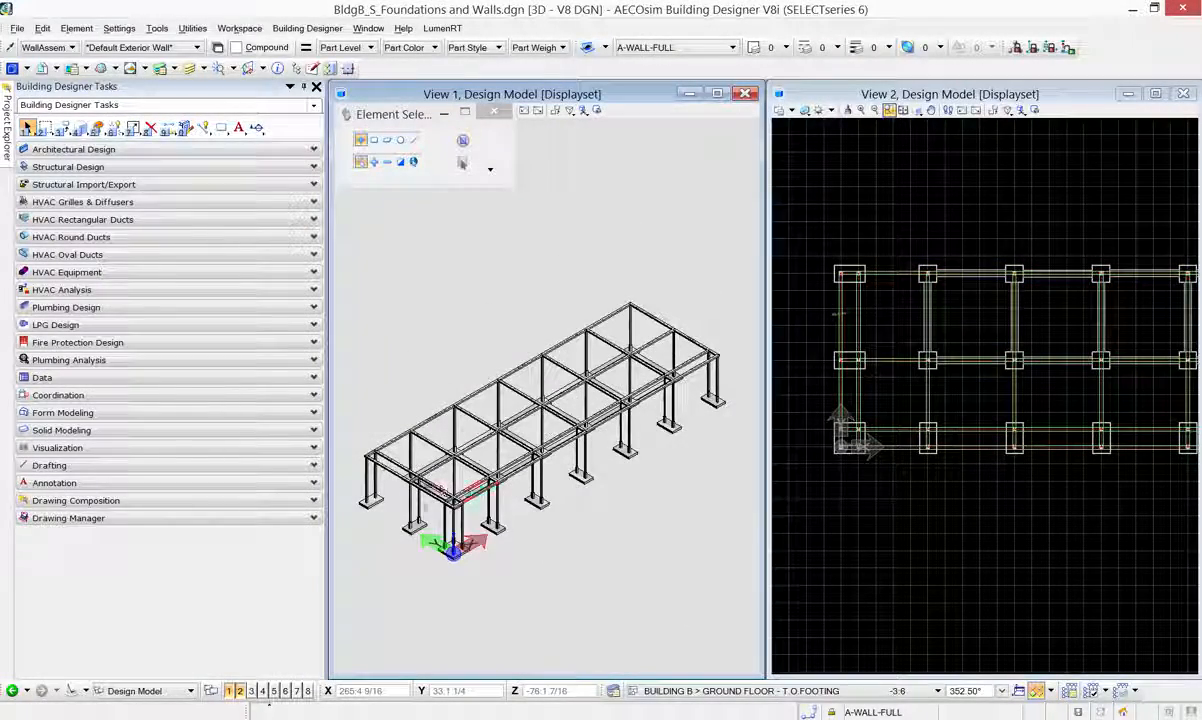
- Start placing a structural wall with the *Default Exterior Wall* catalog item
{"action": "middle_click_drag", "start_coordinate": [425, 523], "coordinate": [628, 552], "text": "shift"}
{"action": "middle_click_drag", "start_coordinate": [450, 495], "coordinate": [415, 545]}
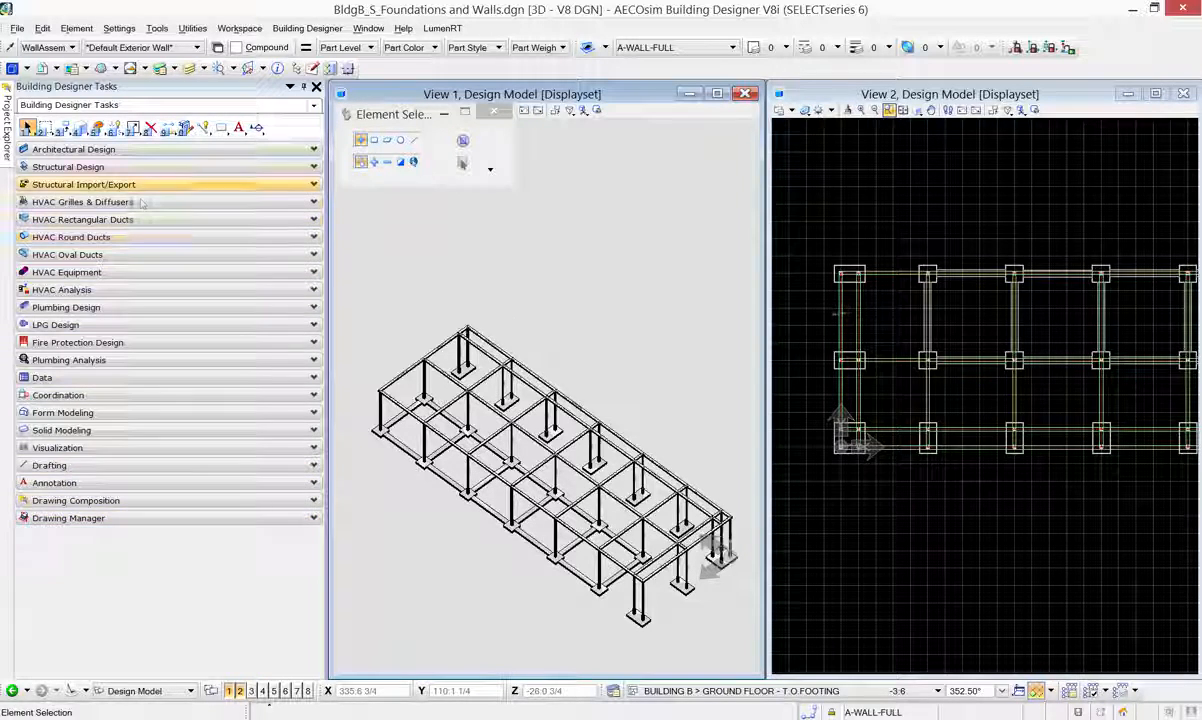
{"action": "left_click", "coordinate": [110, 169]}
{"action": "left_click", "coordinate": [38, 354]}
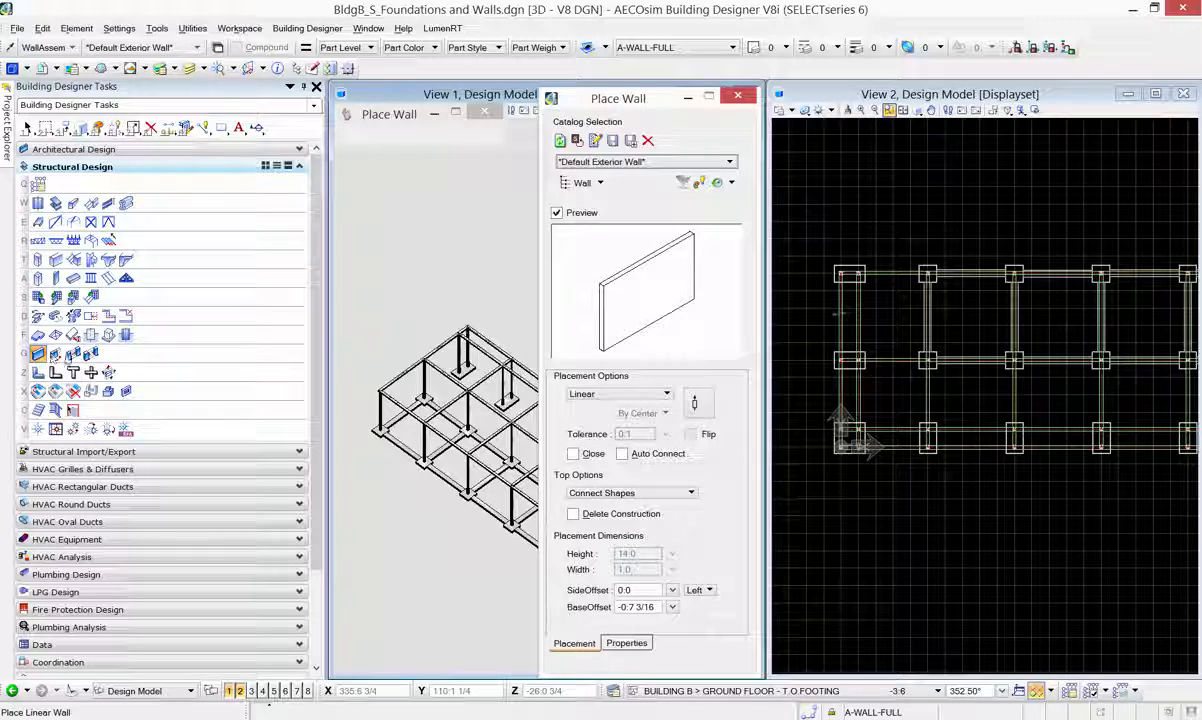
{"action": "left_click_drag", "start_coordinate": [641, 101], "coordinate": [678, 92]}
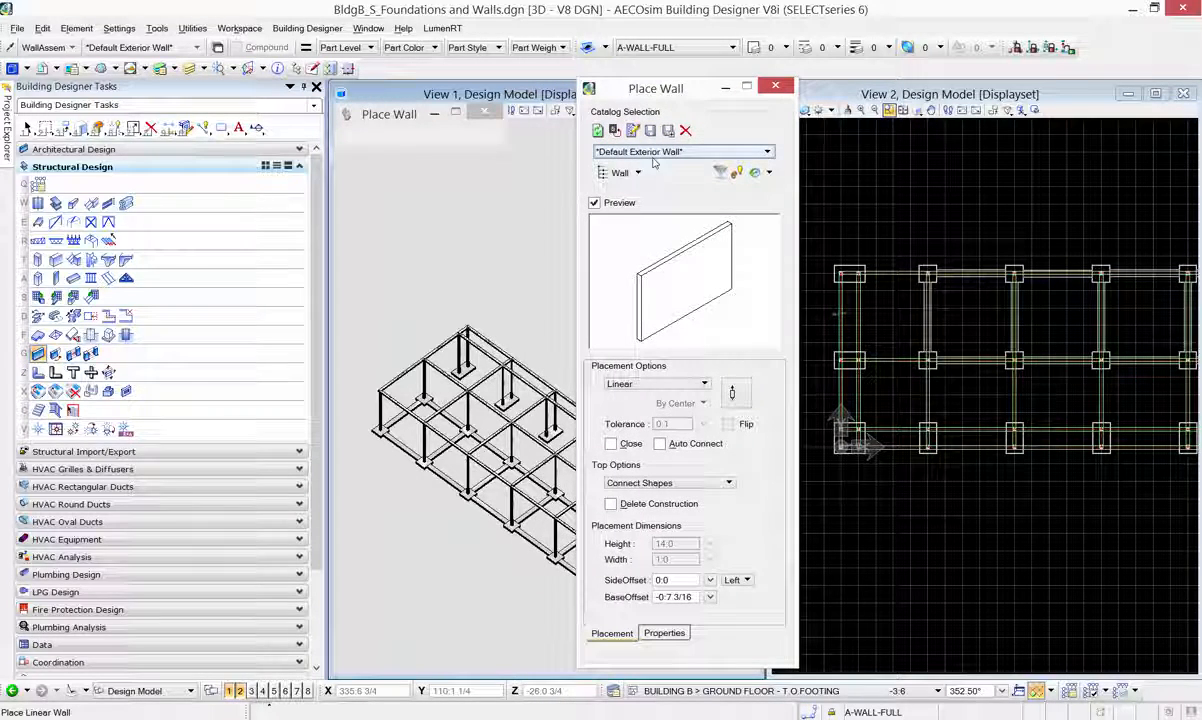
{"action": "left_click", "coordinate": [655, 152]}
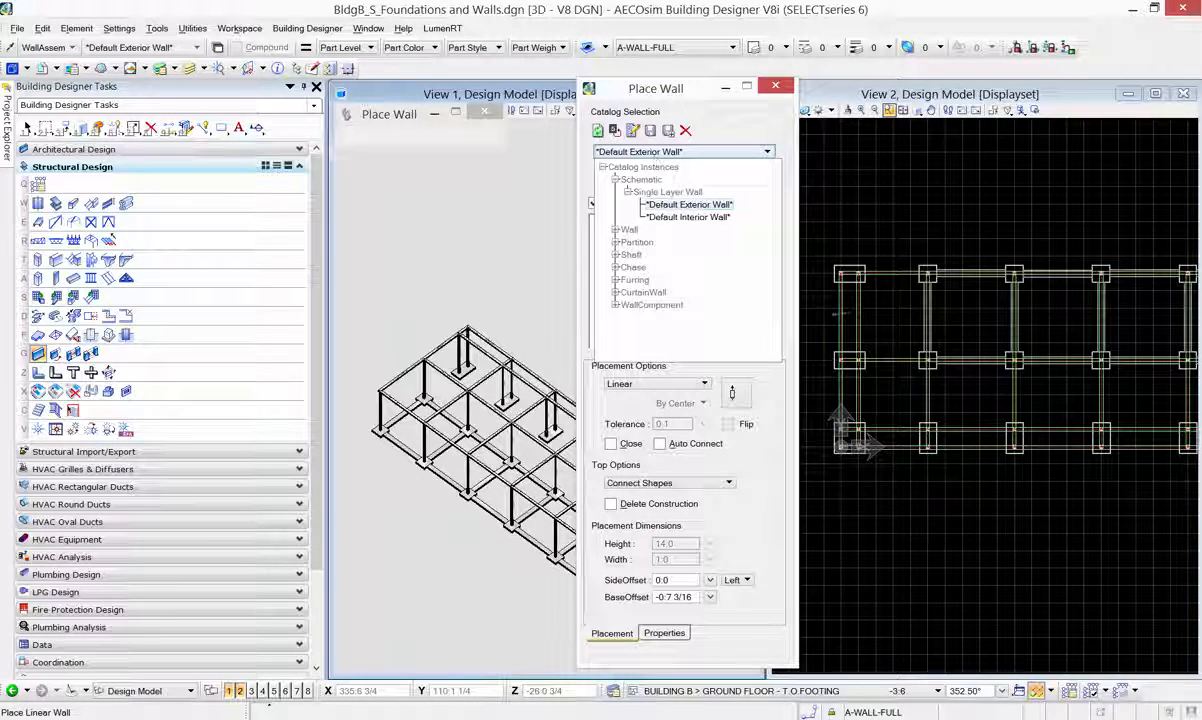
{"action": "left_click", "coordinate": [32, 44]}
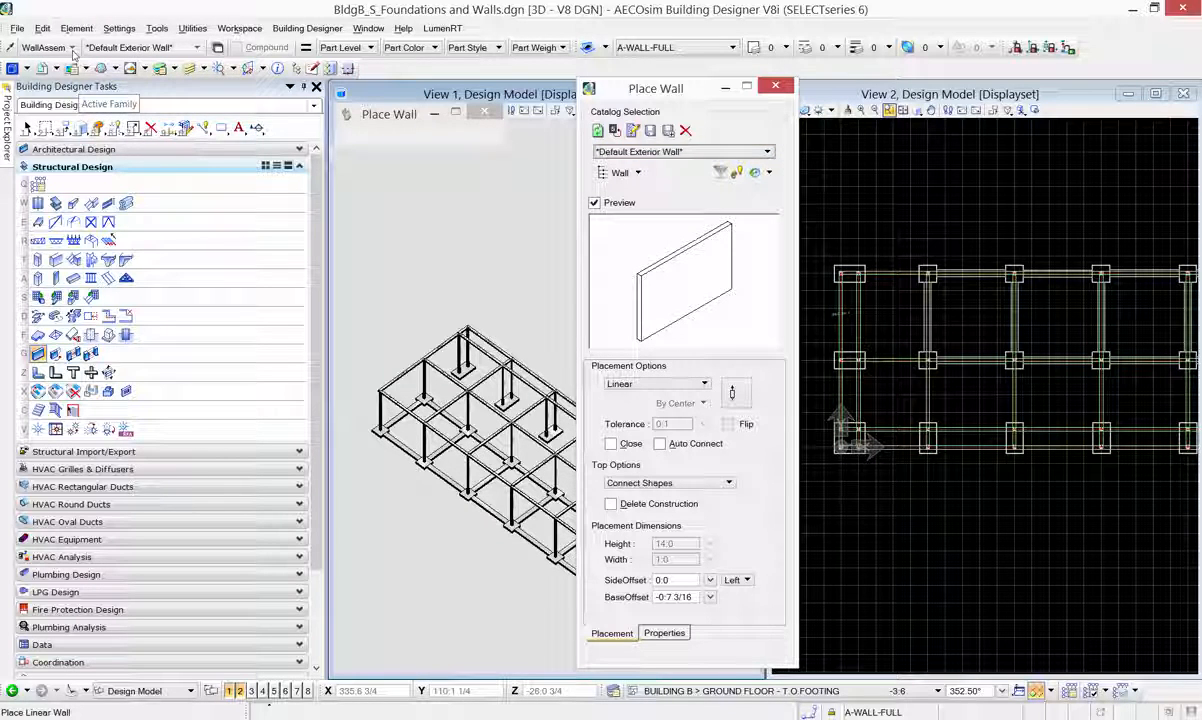
{"action": "left_click", "coordinate": [650, 151]}
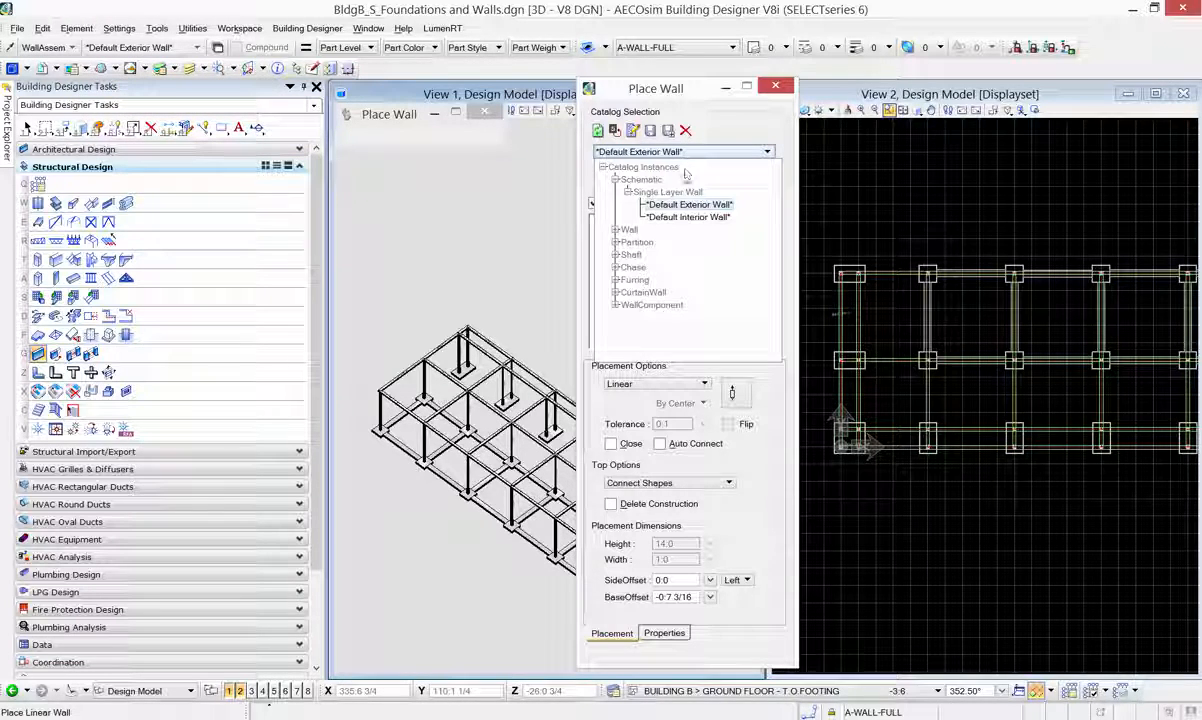
{"action": "left_click", "coordinate": [688, 205]}
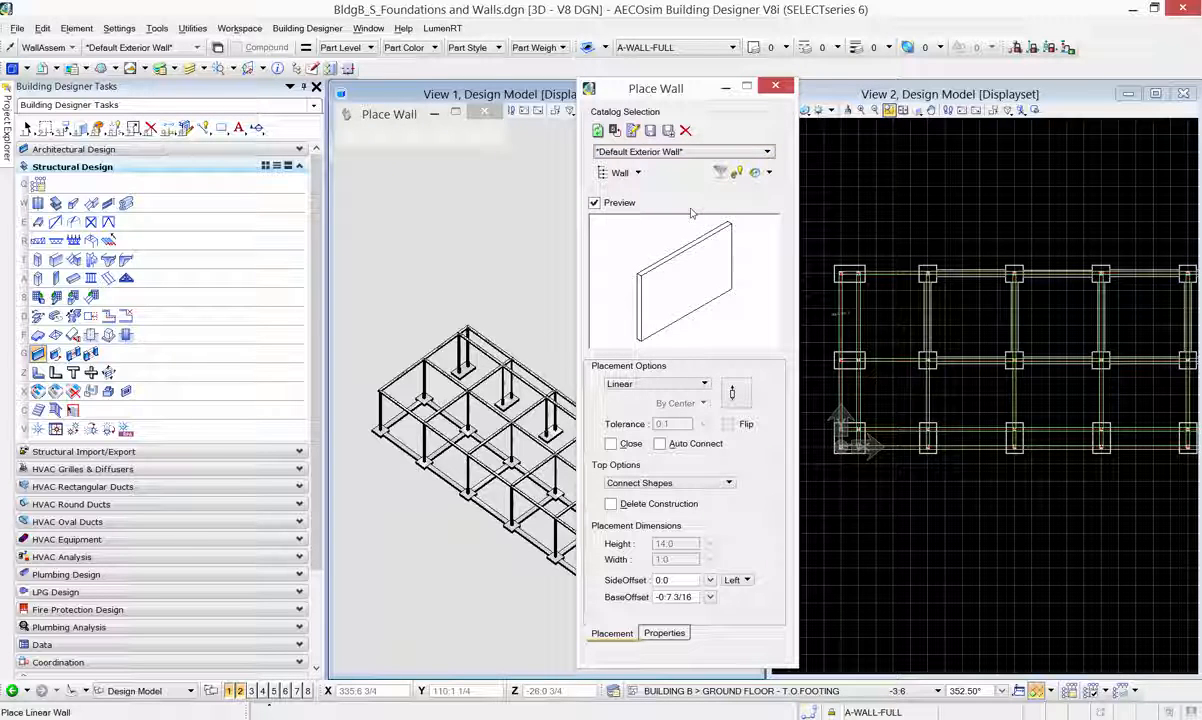
- Set the wall to linear placement with its placement line centered on the wall thickness
{"action": "left_click", "coordinate": [665, 388]}
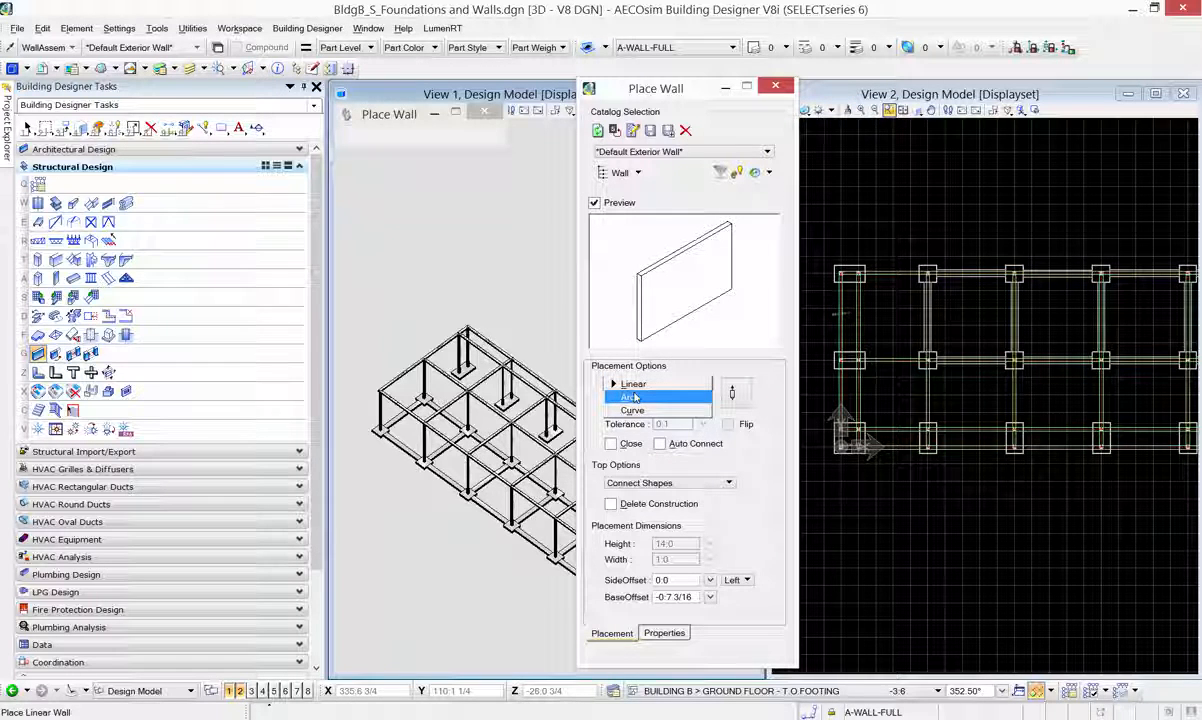
{"action": "left_click", "coordinate": [638, 386]}
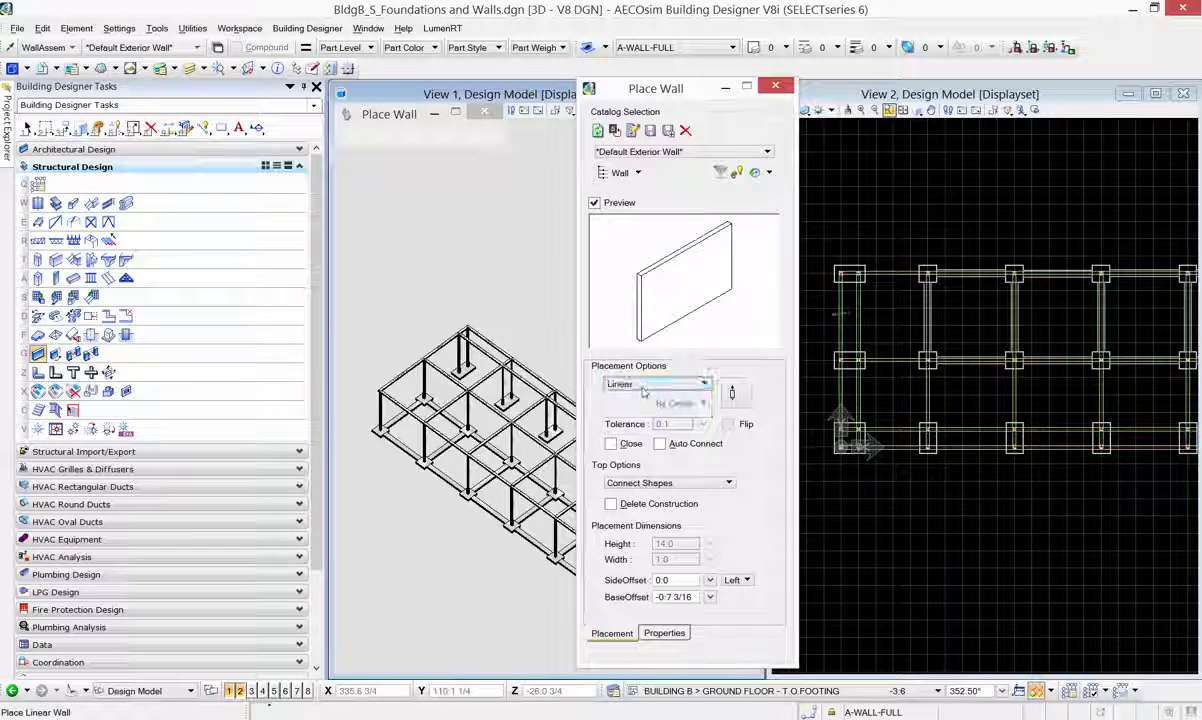
{"action": "left_click", "coordinate": [733, 402]}
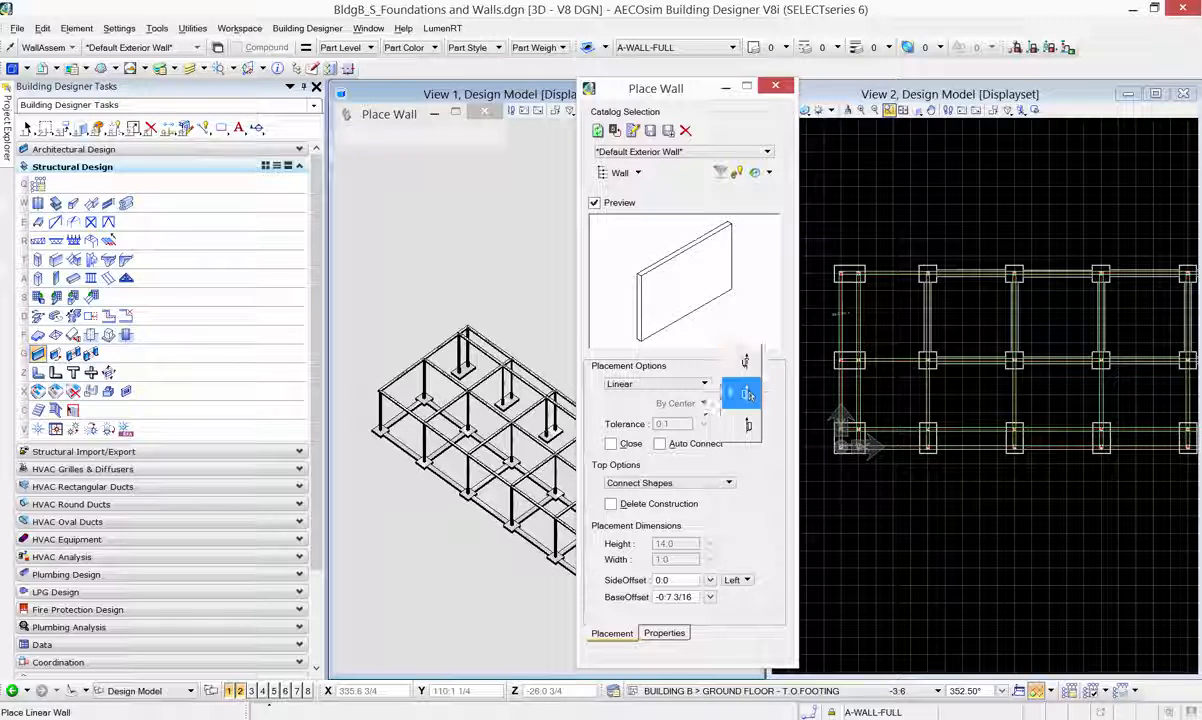
{"action": "left_click", "coordinate": [746, 395]}
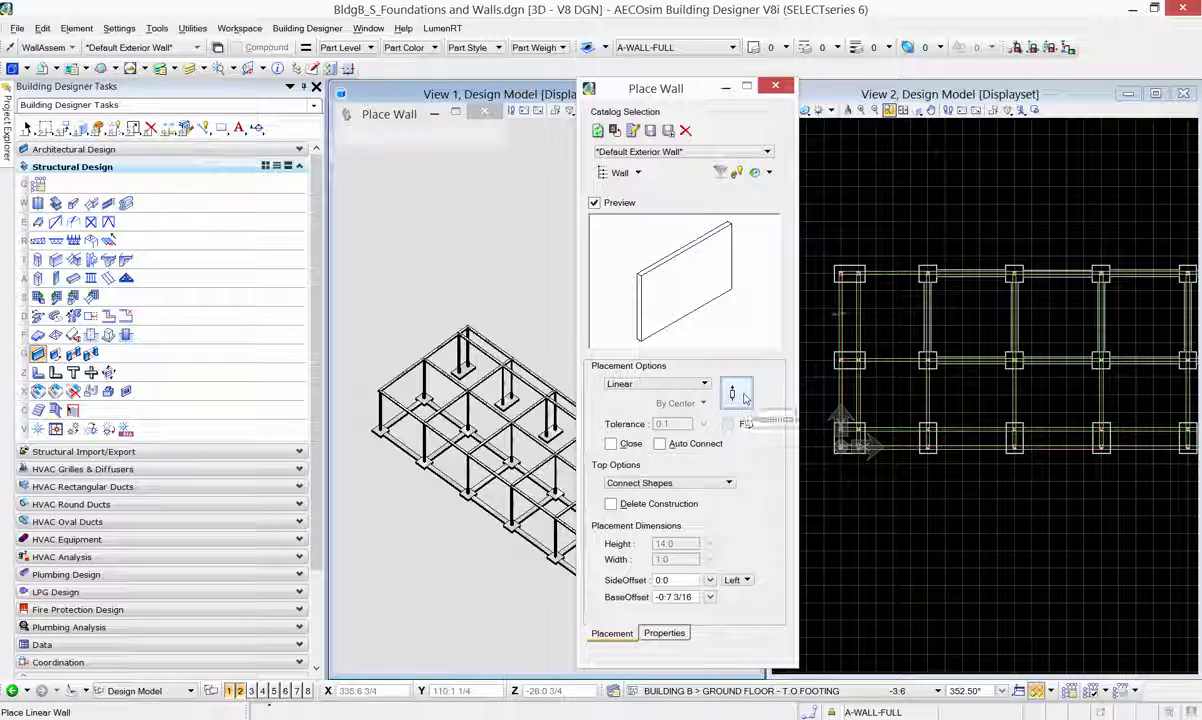
- Set the wall's top option to Connect Shapes and its base offset to 0
{"action": "left_click", "coordinate": [698, 481]}
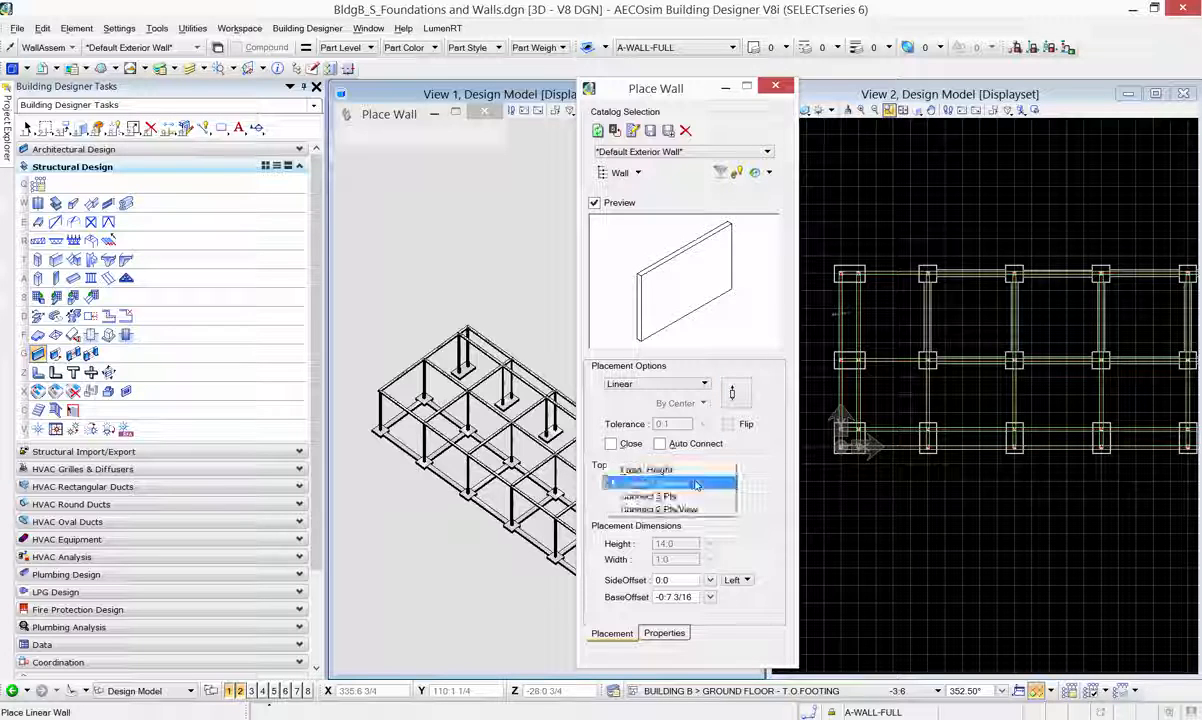
{"action": "left_click", "coordinate": [688, 471]}
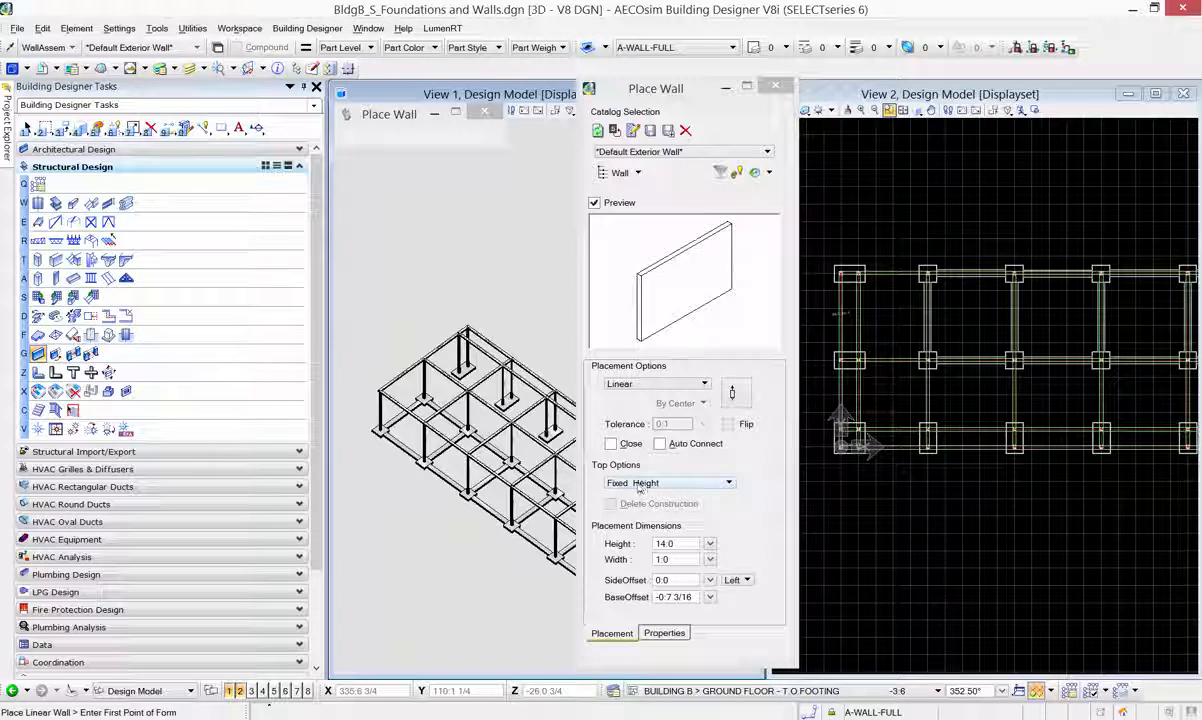
{"action": "left_click", "coordinate": [625, 485]}
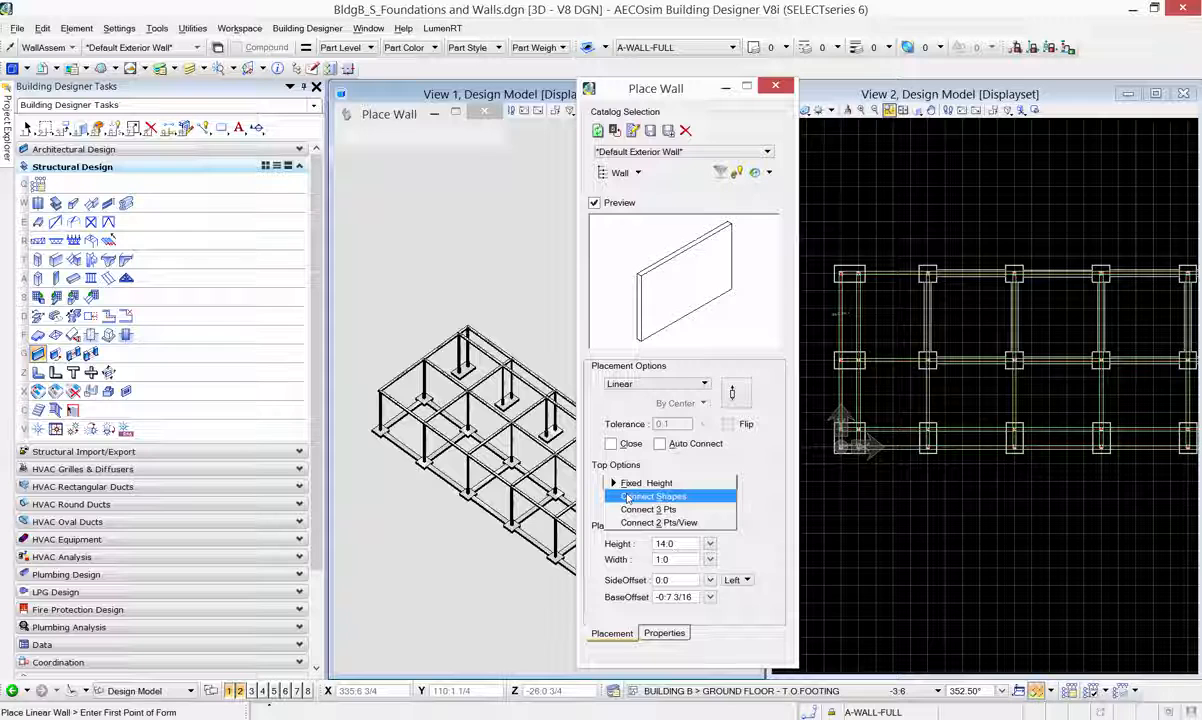
{"action": "left_click", "coordinate": [627, 497]}
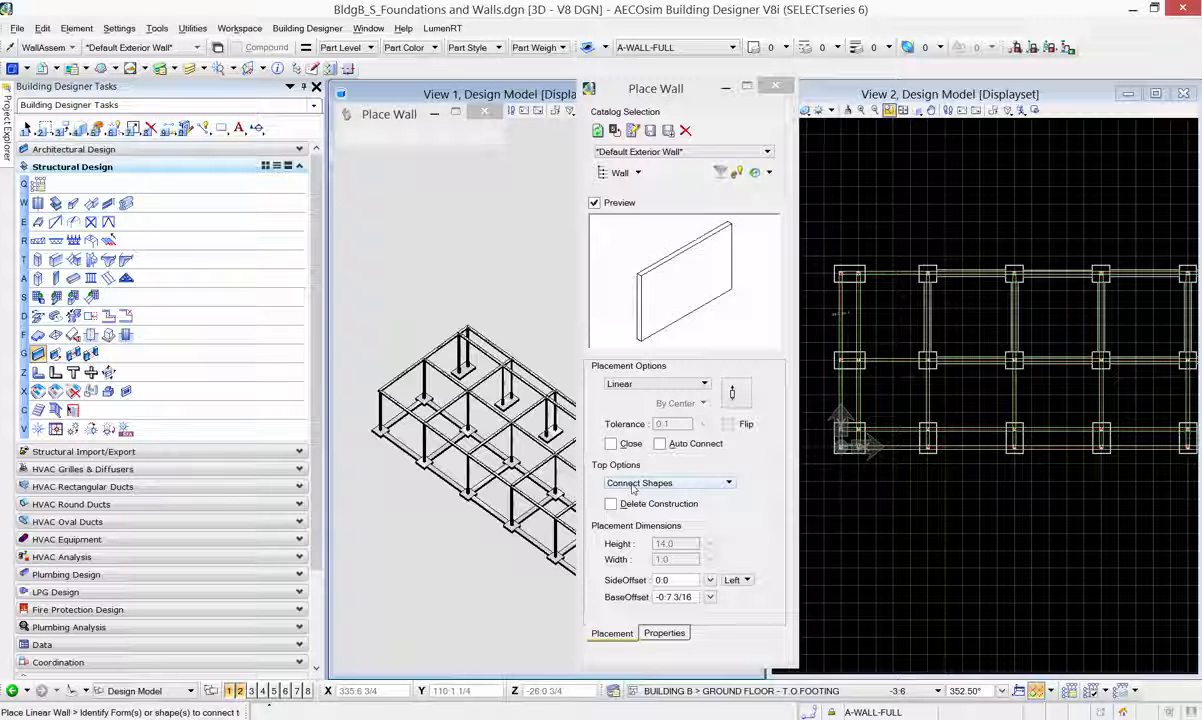
{"action": "left_click", "coordinate": [690, 597]}
{"action": "type", "text": "0"}
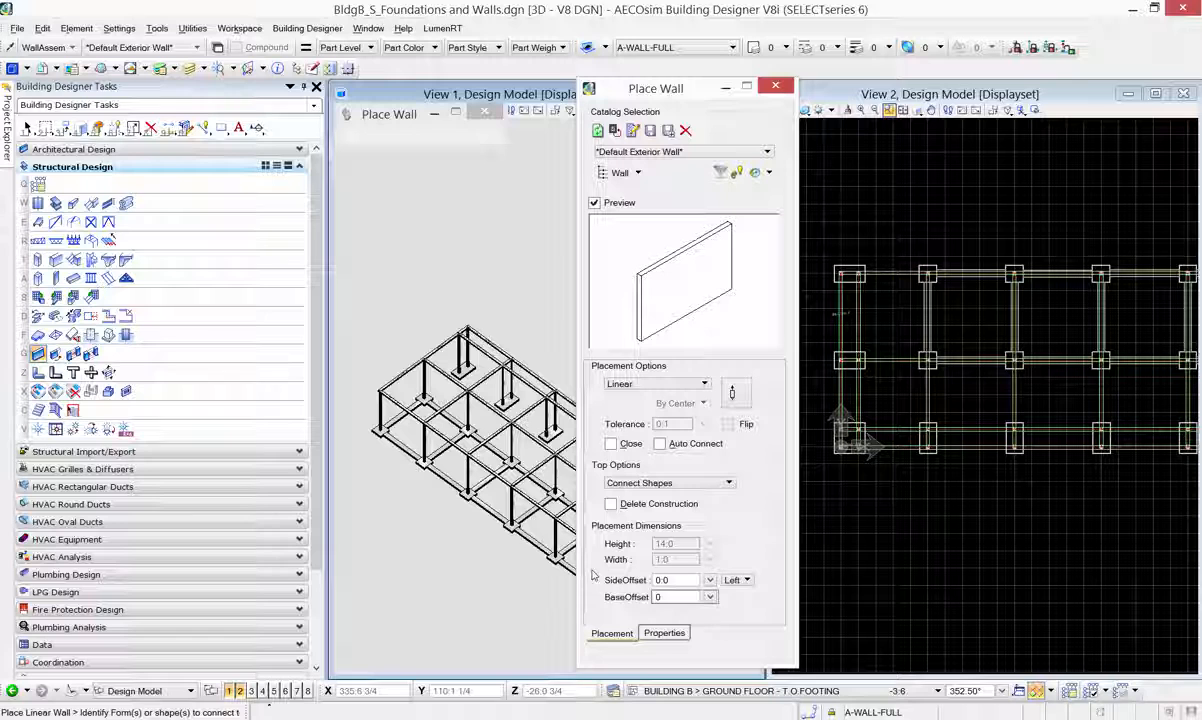
{"action": "key", "text": "Tab"}
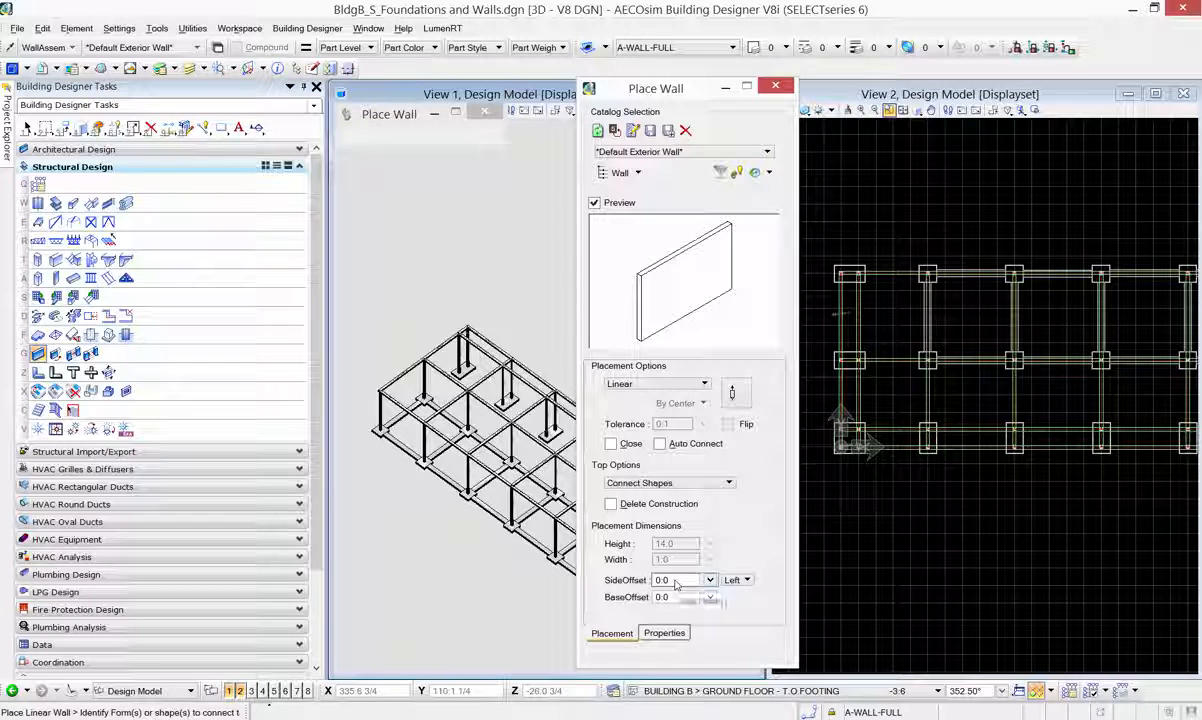
- Set the wall's width property to 0:6 and return to the placement settings
{"action": "left_click", "coordinate": [664, 633]}
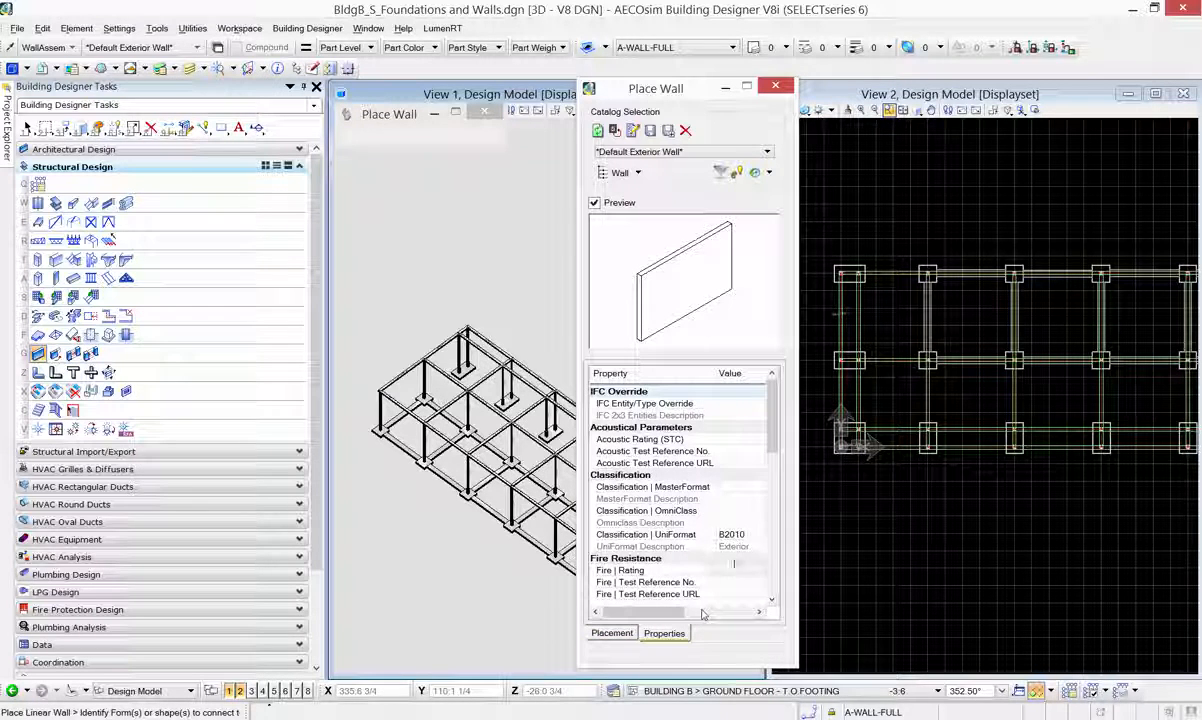
{"action": "left_click_drag", "start_coordinate": [772, 445], "coordinate": [772, 572]}
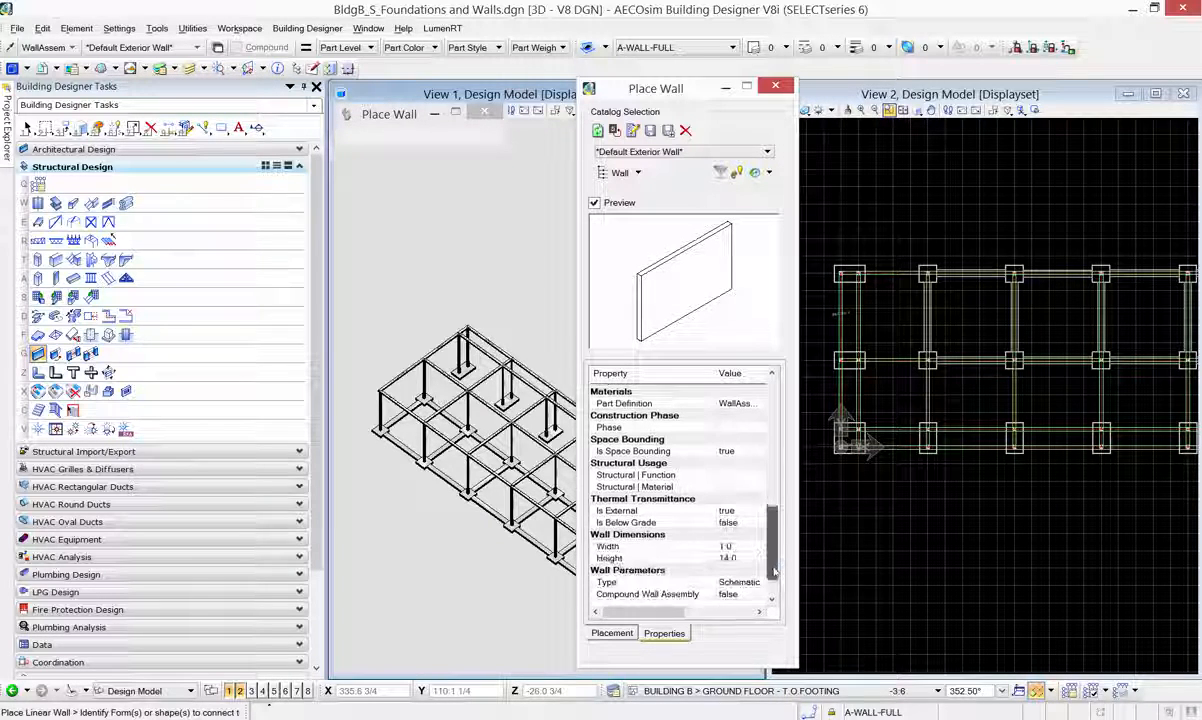
{"action": "left_click", "coordinate": [745, 548]}
{"action": "left_click", "coordinate": [730, 564]}
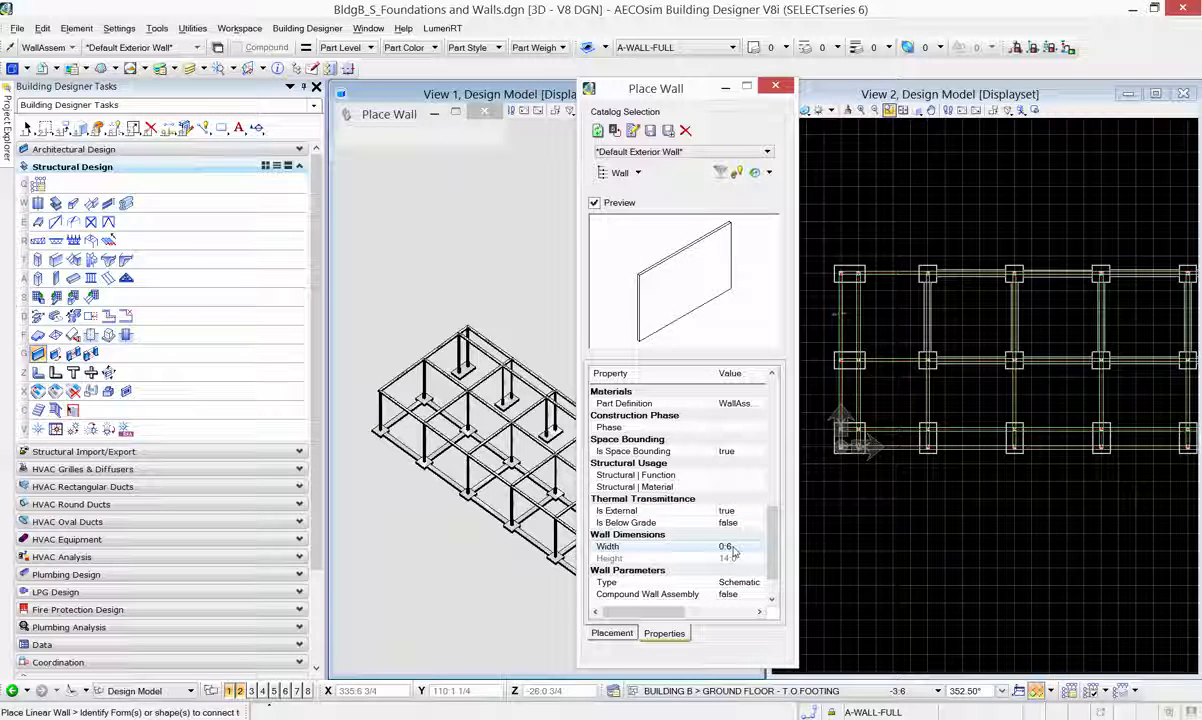
{"action": "left_click", "coordinate": [733, 547]}
{"action": "type", "text": "0:6"}
{"action": "key", "text": "Return"}
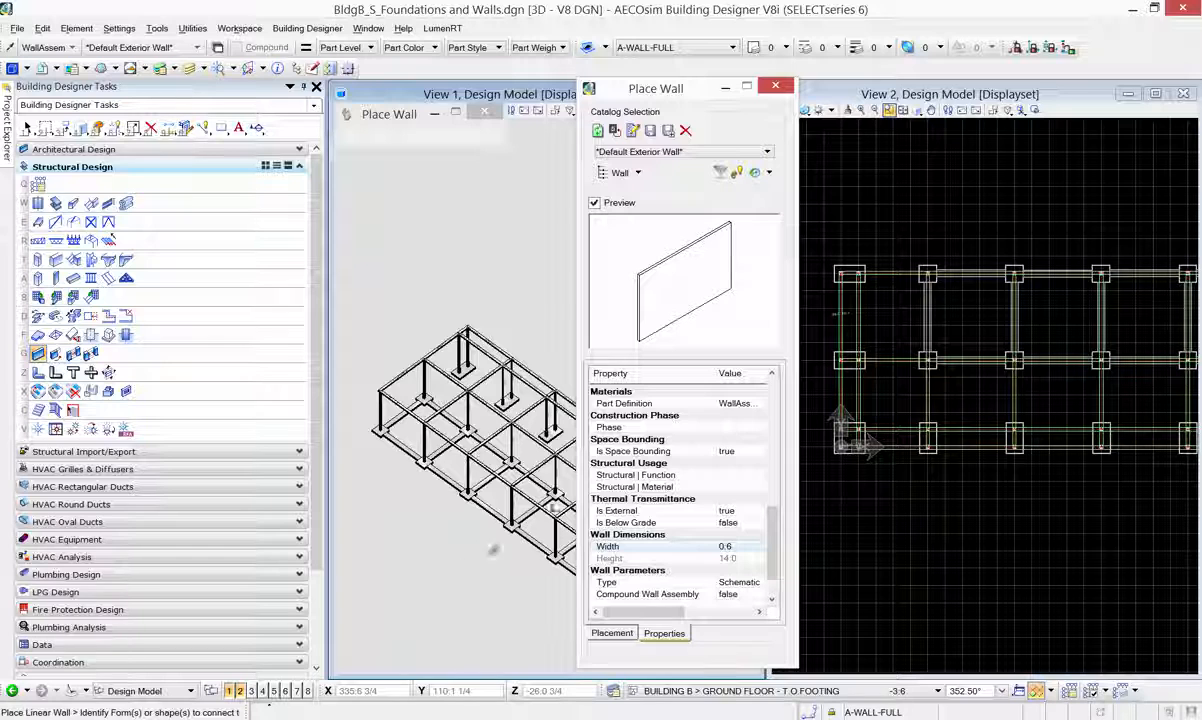
{"action": "left_click", "coordinate": [612, 633]}
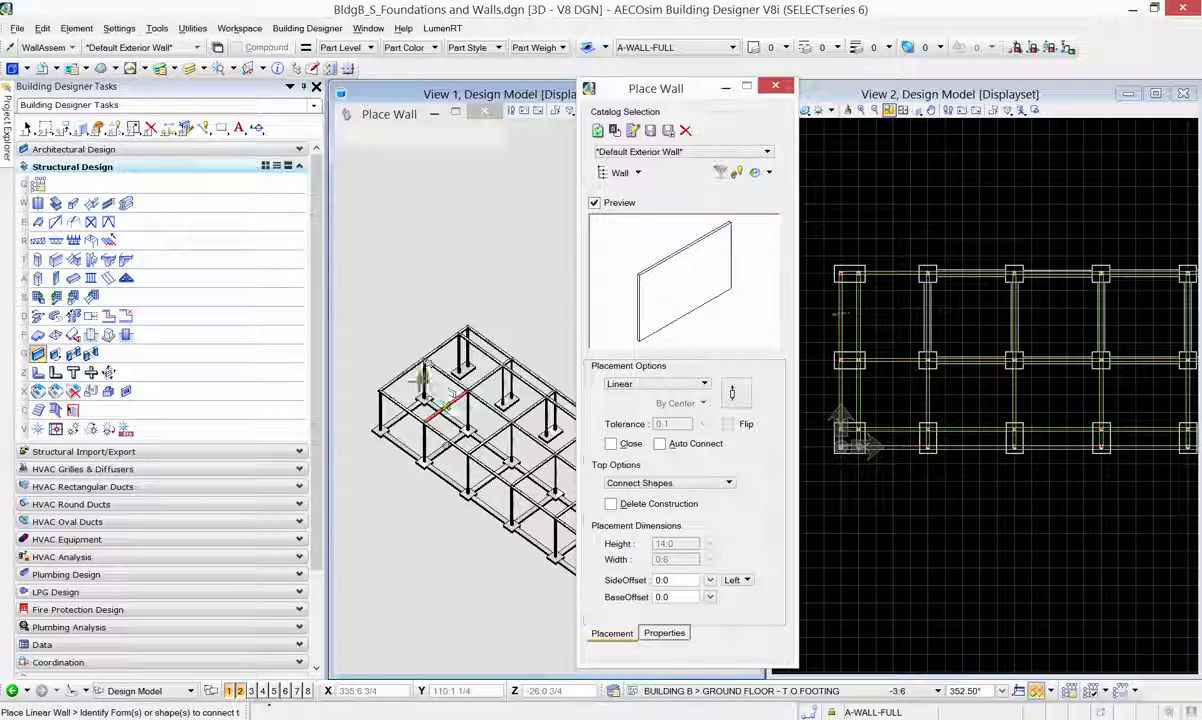
- Select the two neighboring columns along one bay as the shapes to connect the wall to, and accept them
{"action": "scroll", "coordinate": [420, 380], "scroll_direction": "up", "scroll_amount": 3}
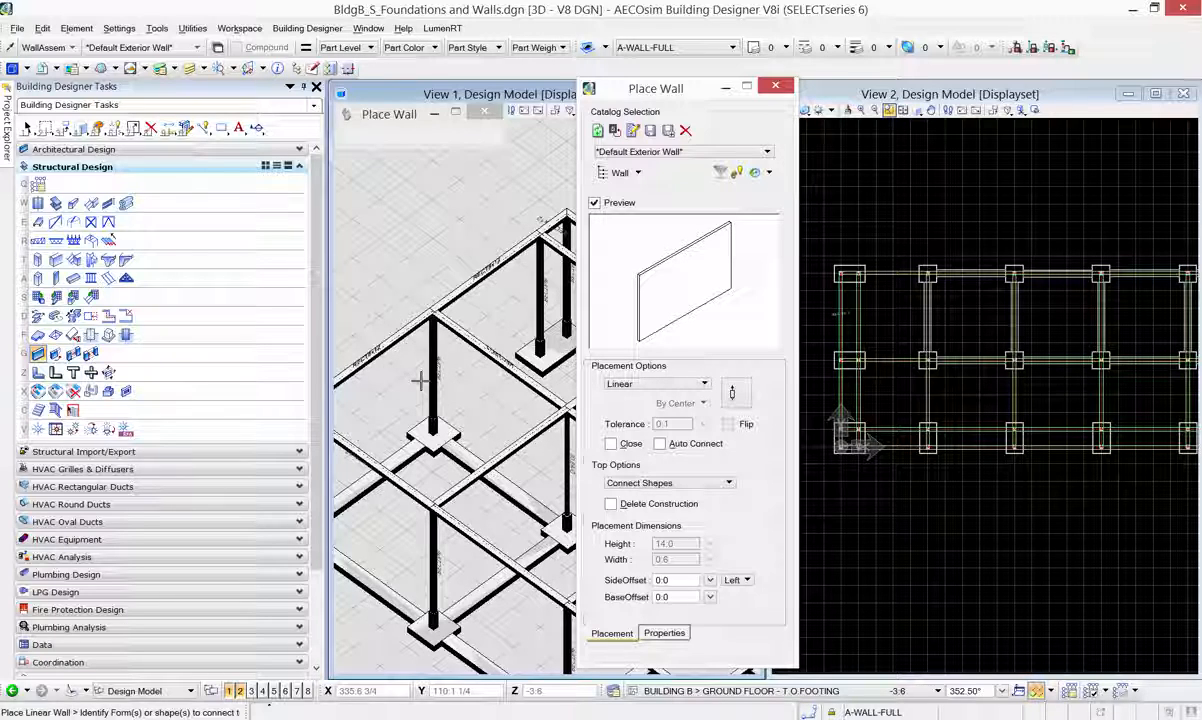
{"action": "middle_click_drag", "start_coordinate": [474, 407], "coordinate": [448, 394]}
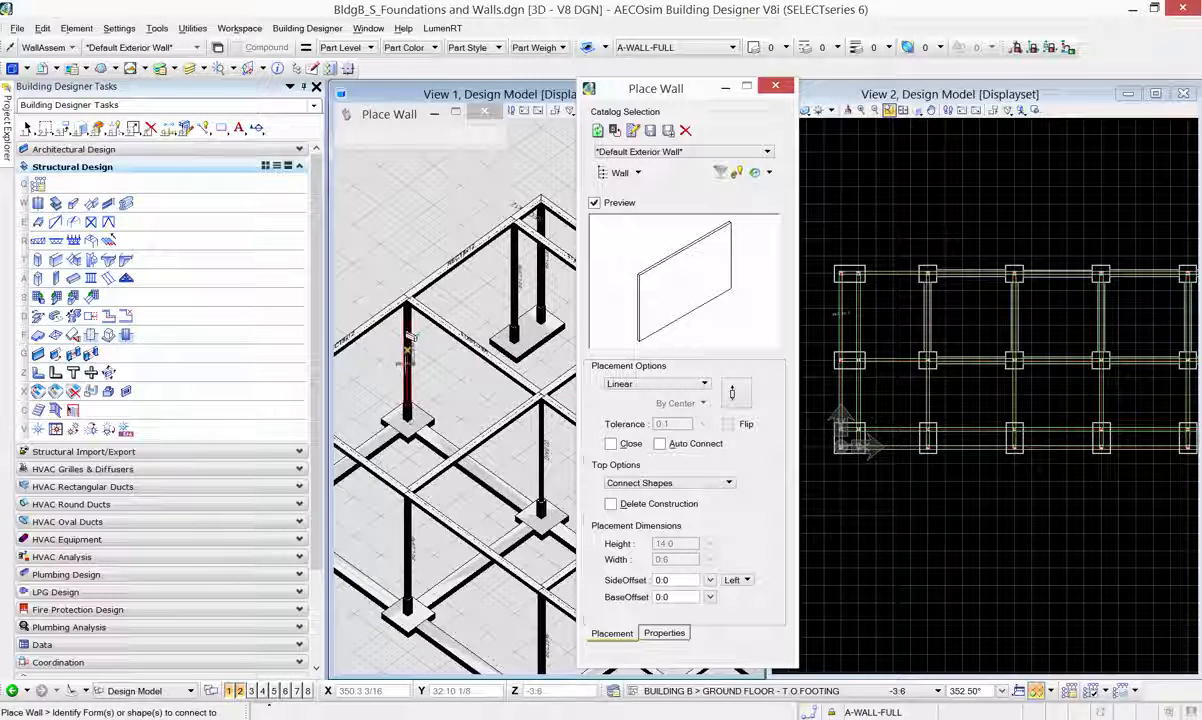
{"action": "left_click", "coordinate": [410, 370]}
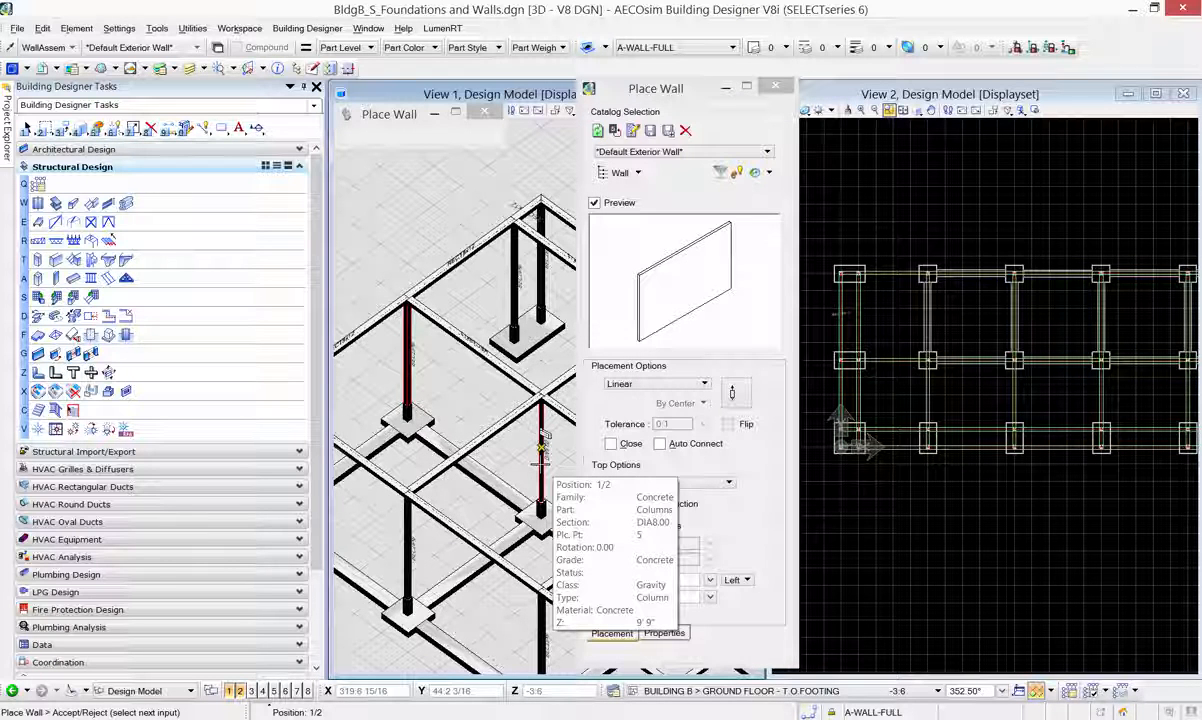
{"action": "left_click", "coordinate": [541, 464]}
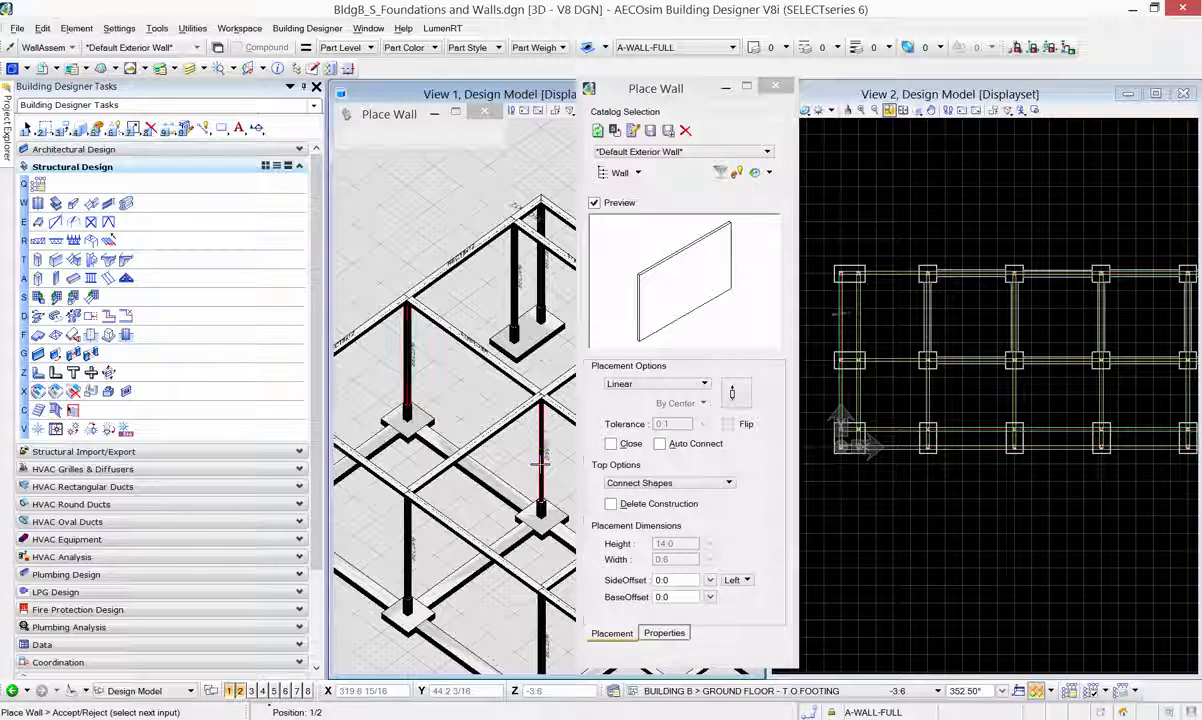
{"action": "left_click", "coordinate": [475, 390]}
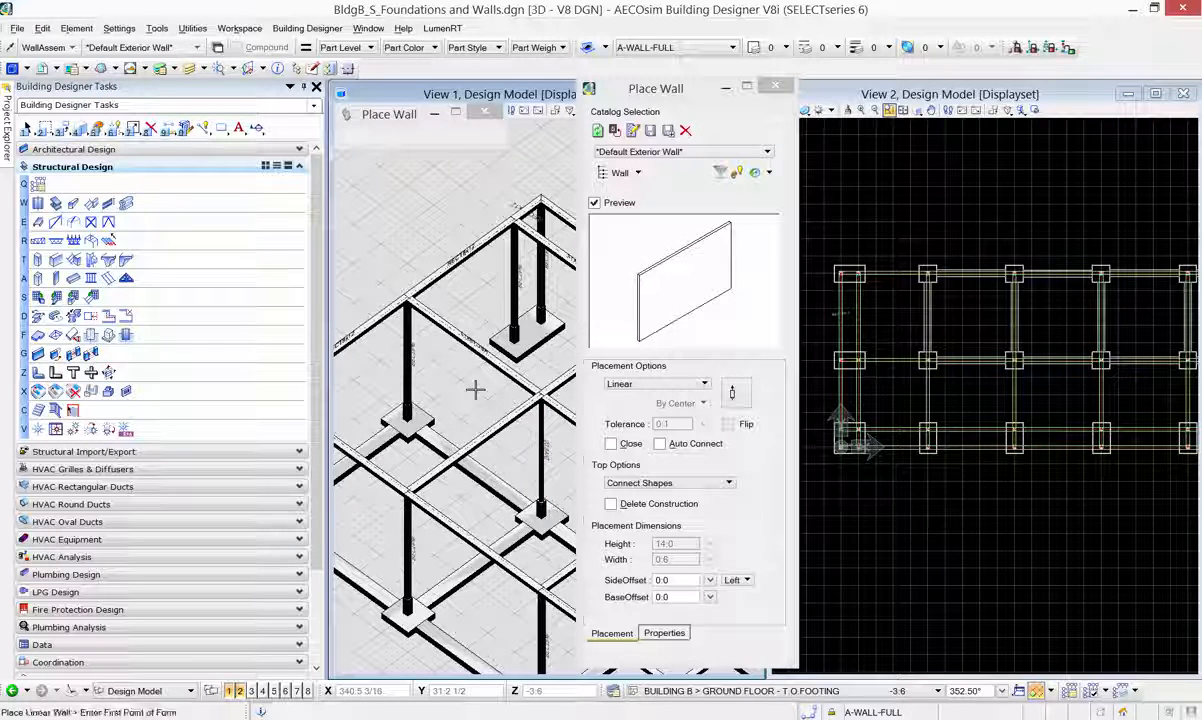
{"action": "left_click", "coordinate": [408, 402]}
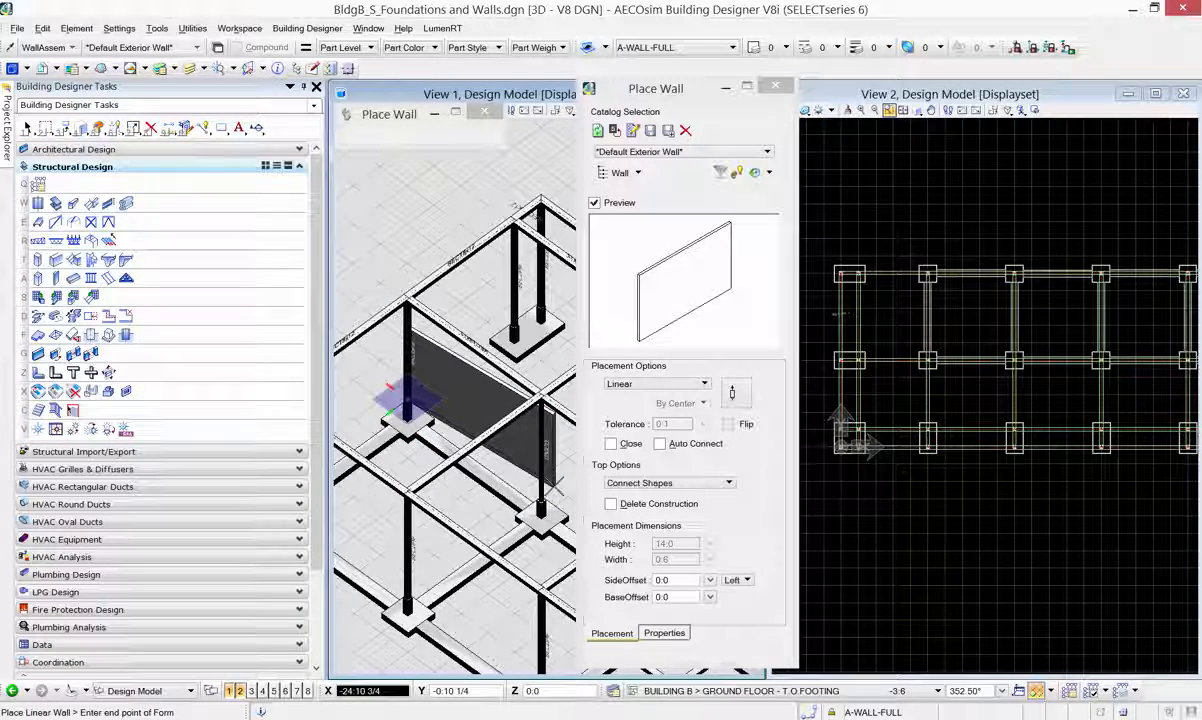
{"action": "middle_click_drag", "start_coordinate": [565, 484], "coordinate": [578, 467]}
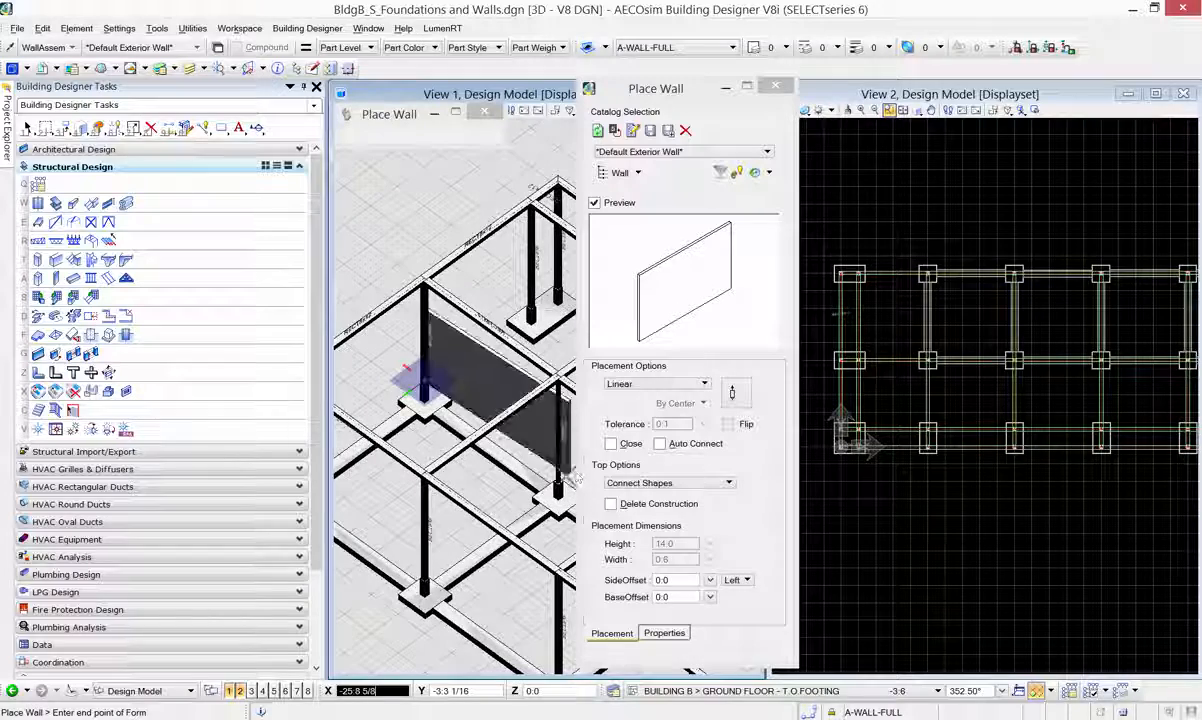
{"action": "scroll", "coordinate": [556, 474], "scroll_direction": "up", "scroll_amount": 2}
{"action": "left_click", "coordinate": [556, 478]}
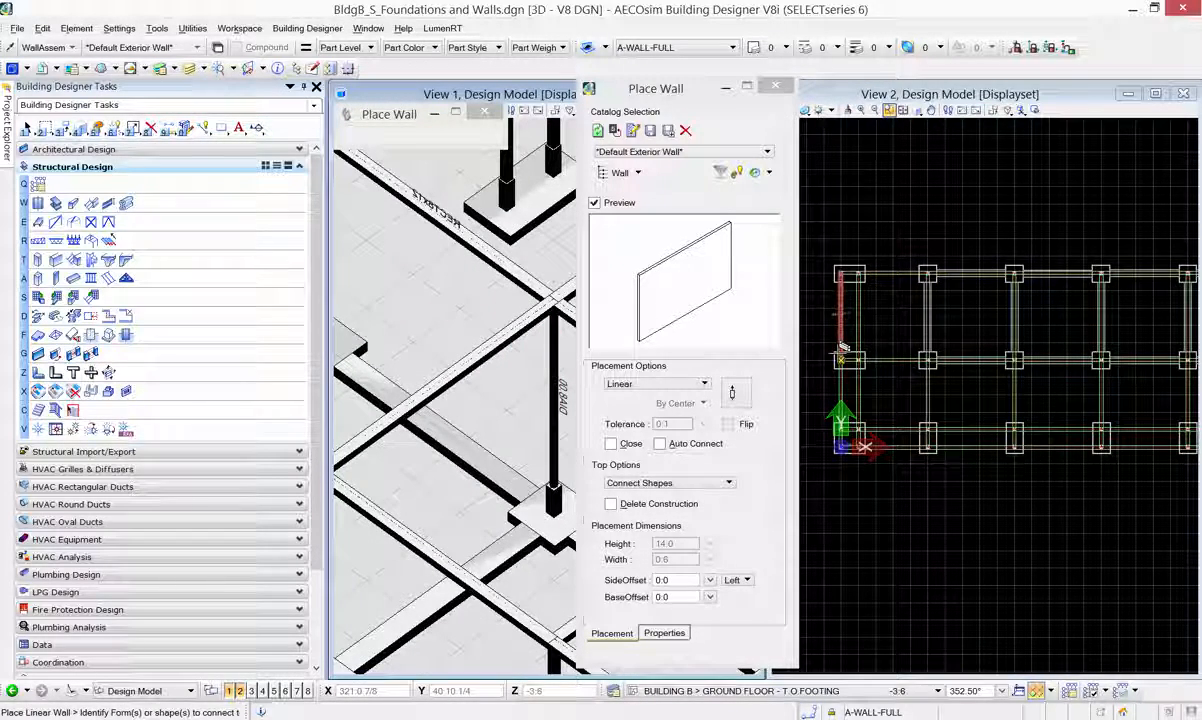
- Pick the same two neighboring columns again as the shapes to connect the wall to, and accept the selection
{"action": "middle_click_drag", "start_coordinate": [970, 508], "coordinate": [942, 483]}
{"action": "scroll", "coordinate": [961, 508], "scroll_direction": "down", "scroll_amount": 3}
{"action": "scroll", "coordinate": [400, 400], "scroll_direction": "down", "scroll_amount": 3}
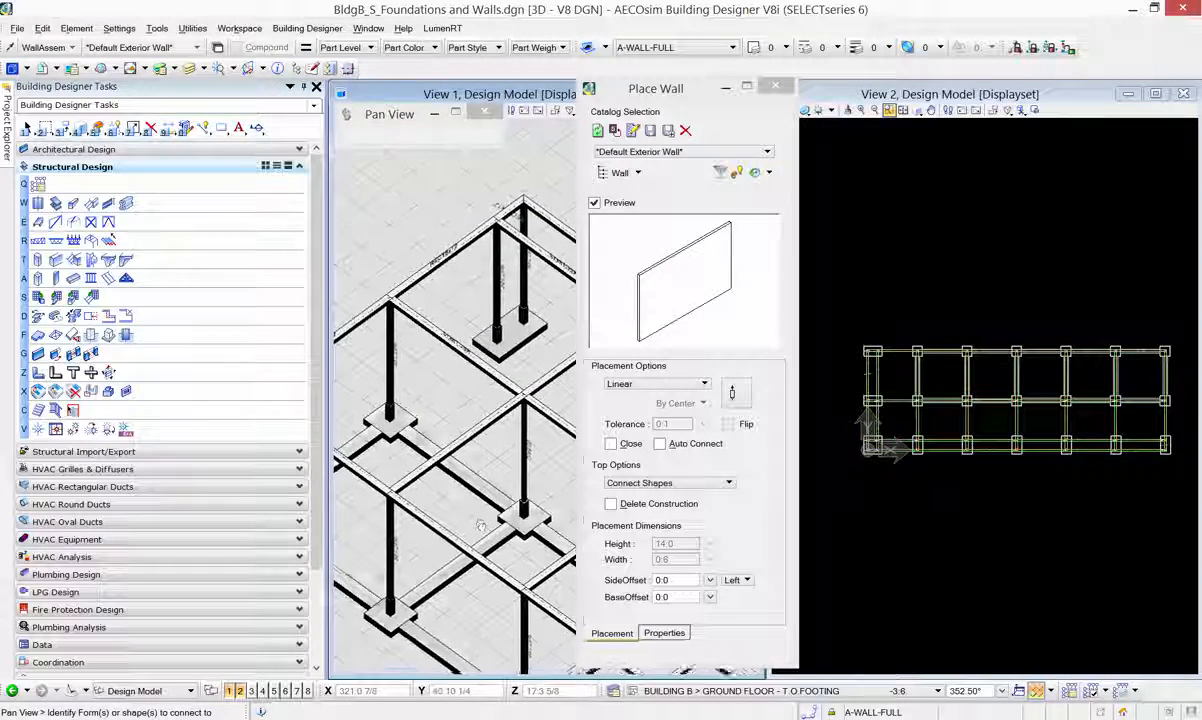
{"action": "left_click", "coordinate": [402, 400]}
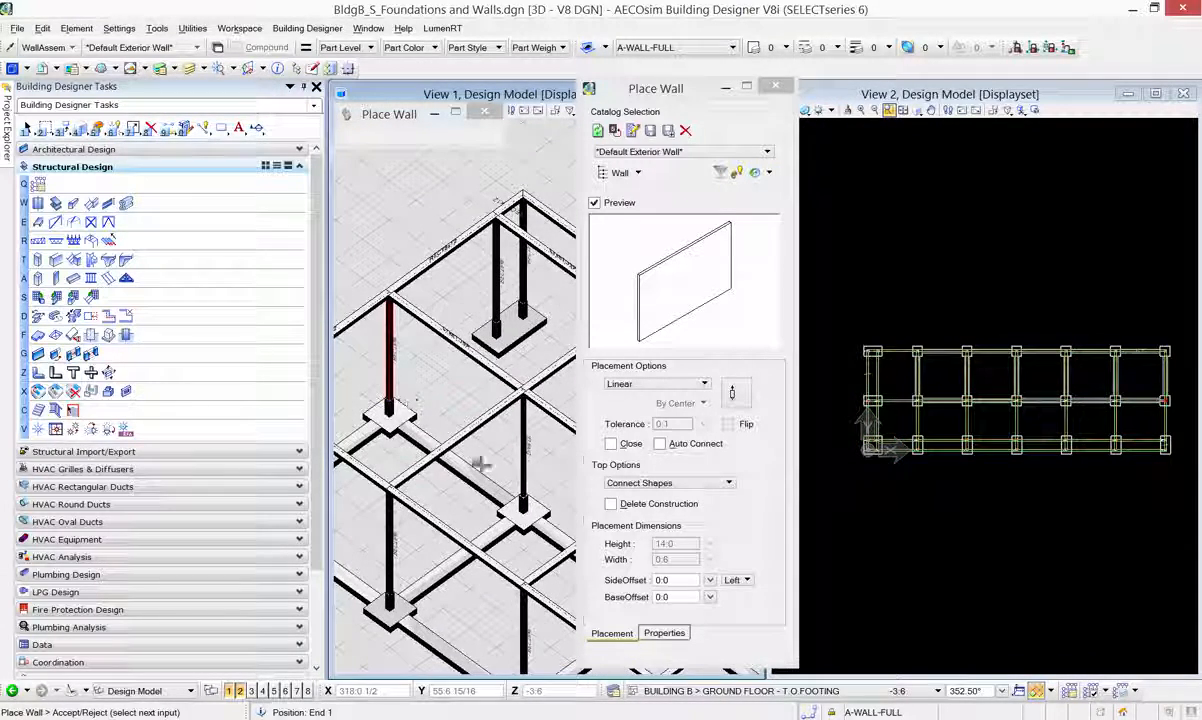
{"action": "left_click", "coordinate": [524, 483]}
{"action": "right_click", "coordinate": [501, 447]}
- Place the linear wall from the center of one selected column to the center of the other, and finish the placement
{"action": "scroll", "coordinate": [884, 423], "scroll_direction": "up", "scroll_amount": 4}
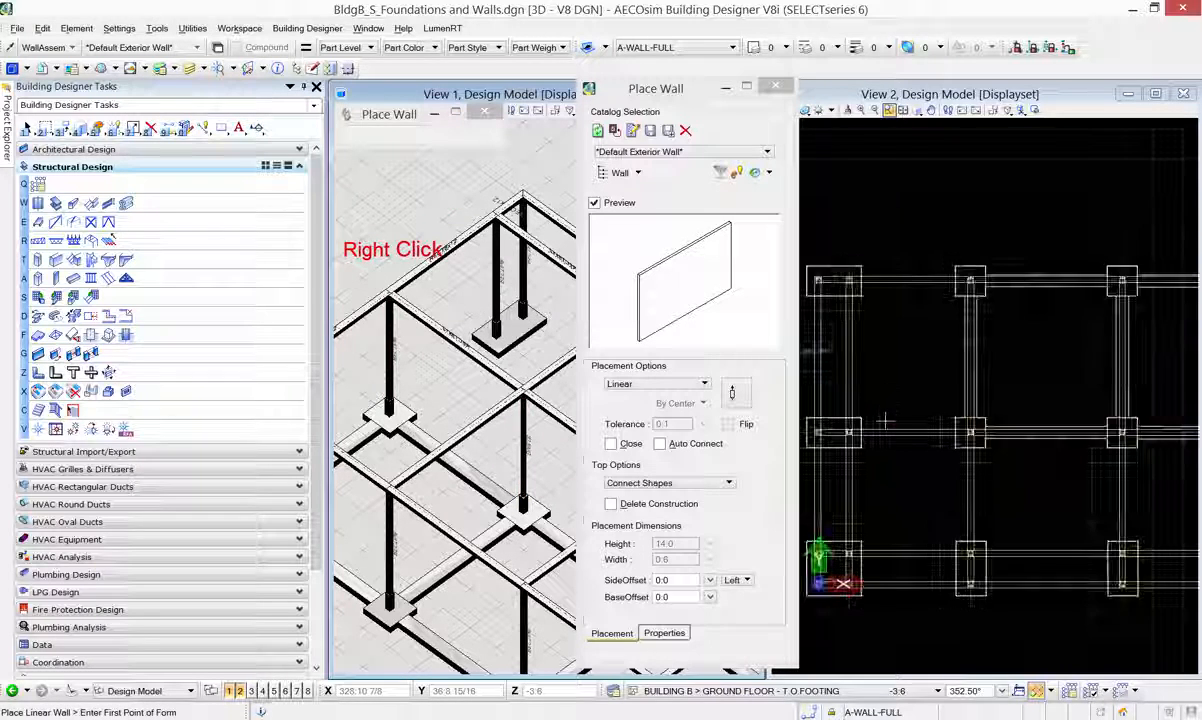
{"action": "scroll", "coordinate": [885, 421], "scroll_direction": "down", "scroll_amount": 3}
{"action": "middle_click_drag", "start_coordinate": [1108, 424], "coordinate": [873, 433]}
{"action": "scroll", "coordinate": [873, 433], "scroll_direction": "down", "scroll_amount": 3}
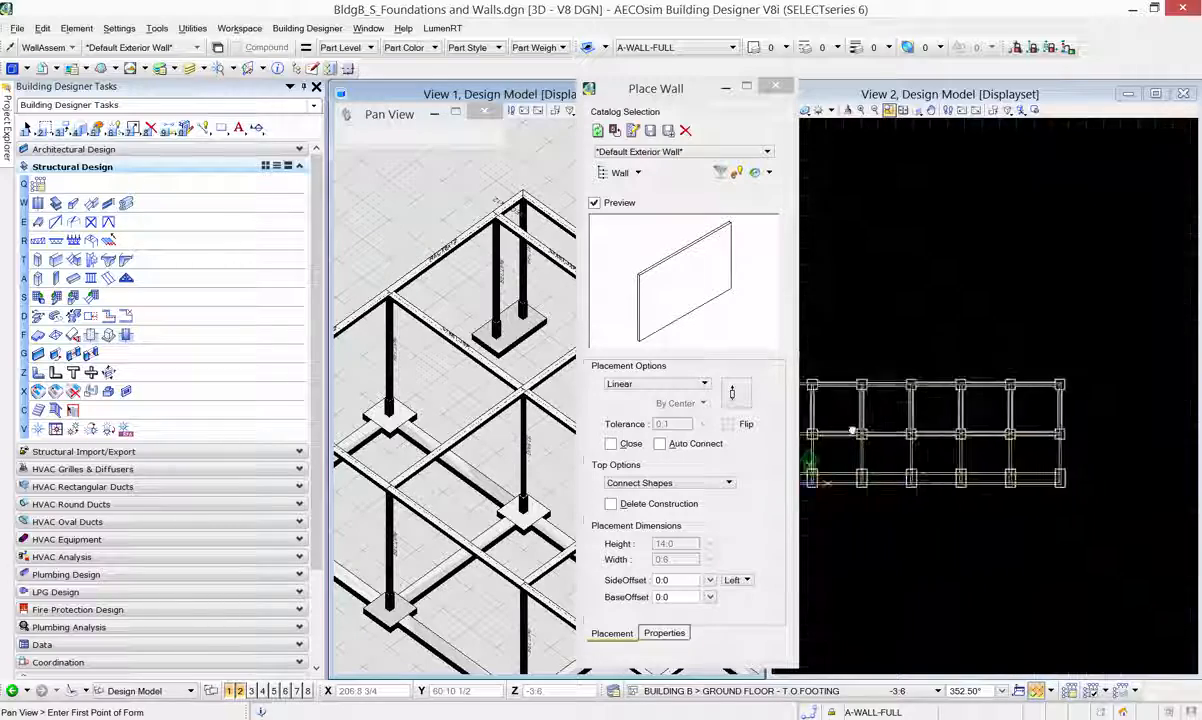
{"action": "scroll", "coordinate": [1000, 480], "scroll_direction": "up", "scroll_amount": 6}
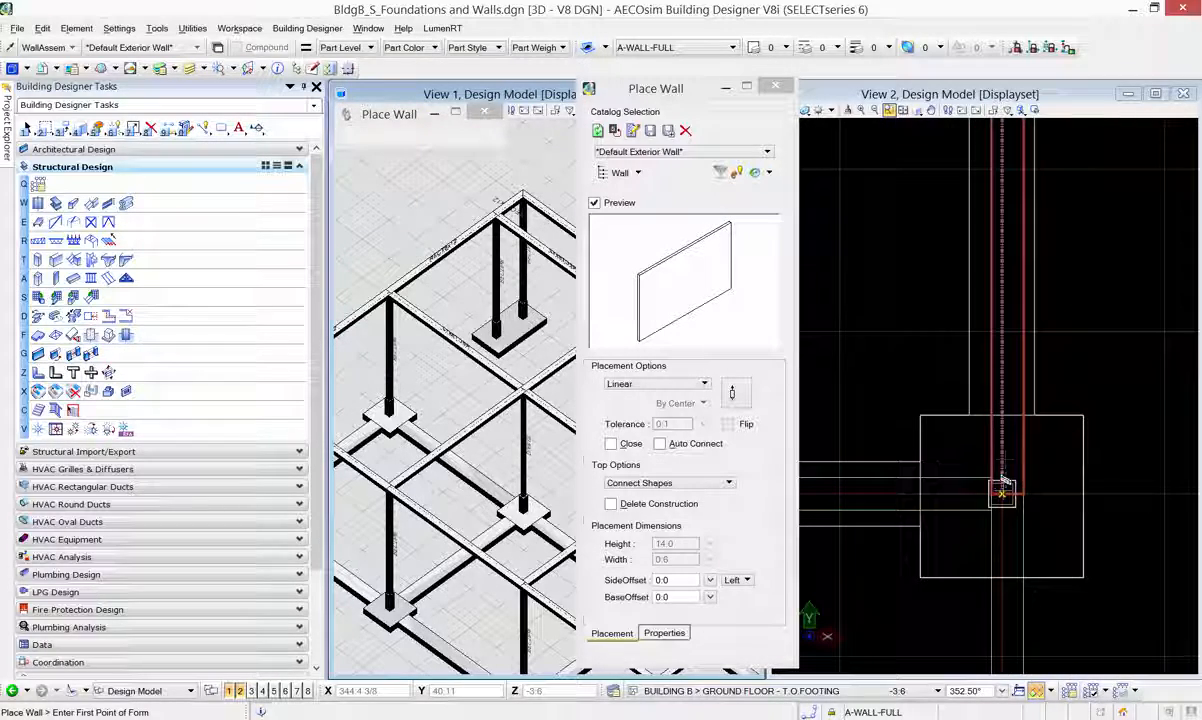
{"action": "left_click", "coordinate": [1003, 486]}
{"action": "scroll", "coordinate": [1083, 496], "scroll_direction": "down", "scroll_amount": 5}
{"action": "middle_click_drag", "start_coordinate": [1150, 506], "coordinate": [1004, 503]}
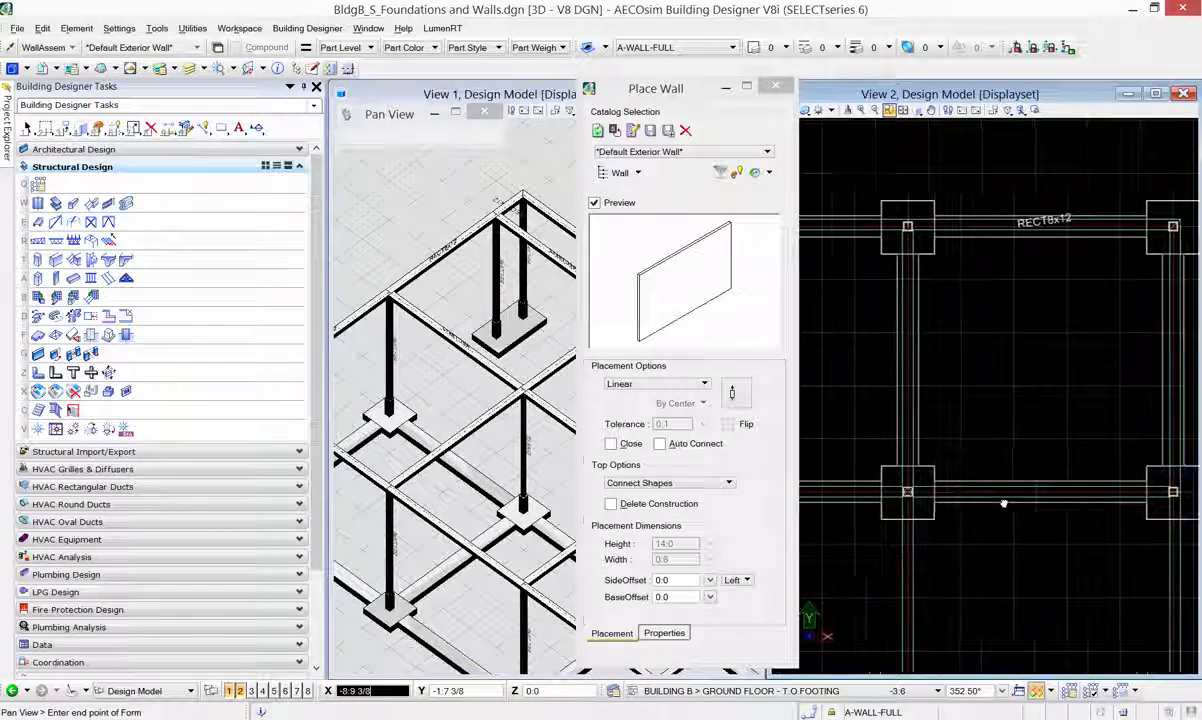
{"action": "scroll", "coordinate": [900, 488], "scroll_direction": "up", "scroll_amount": 5}
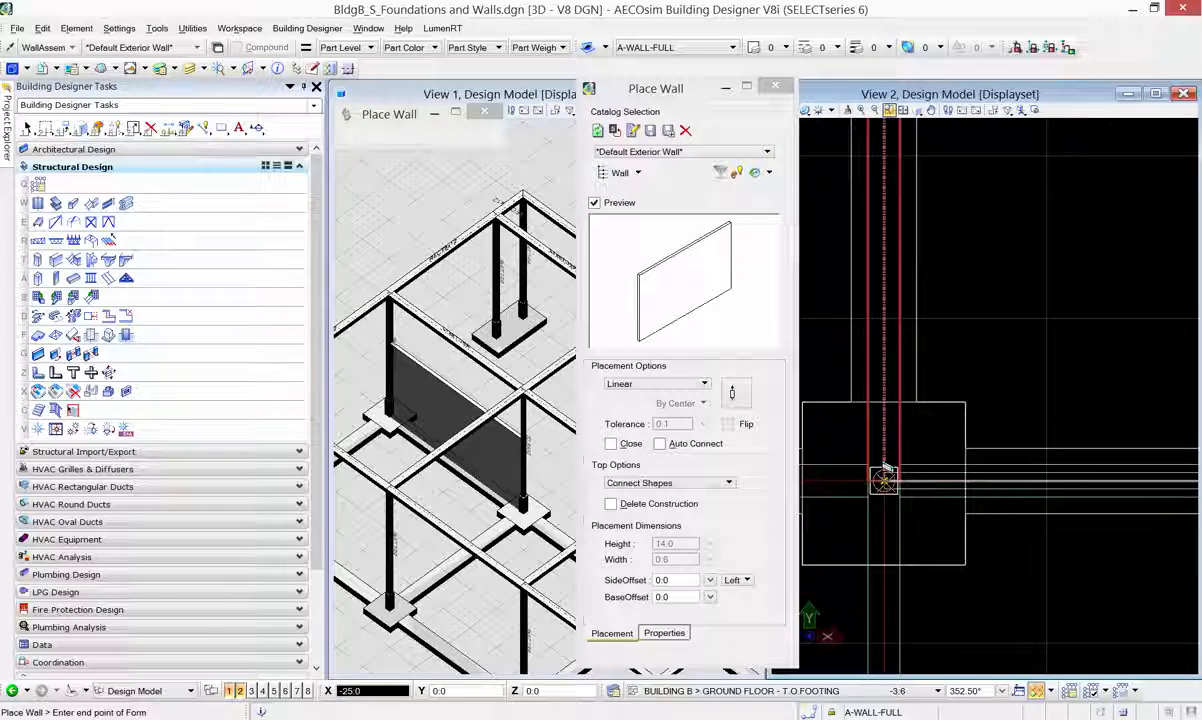
{"action": "left_click", "coordinate": [884, 478]}
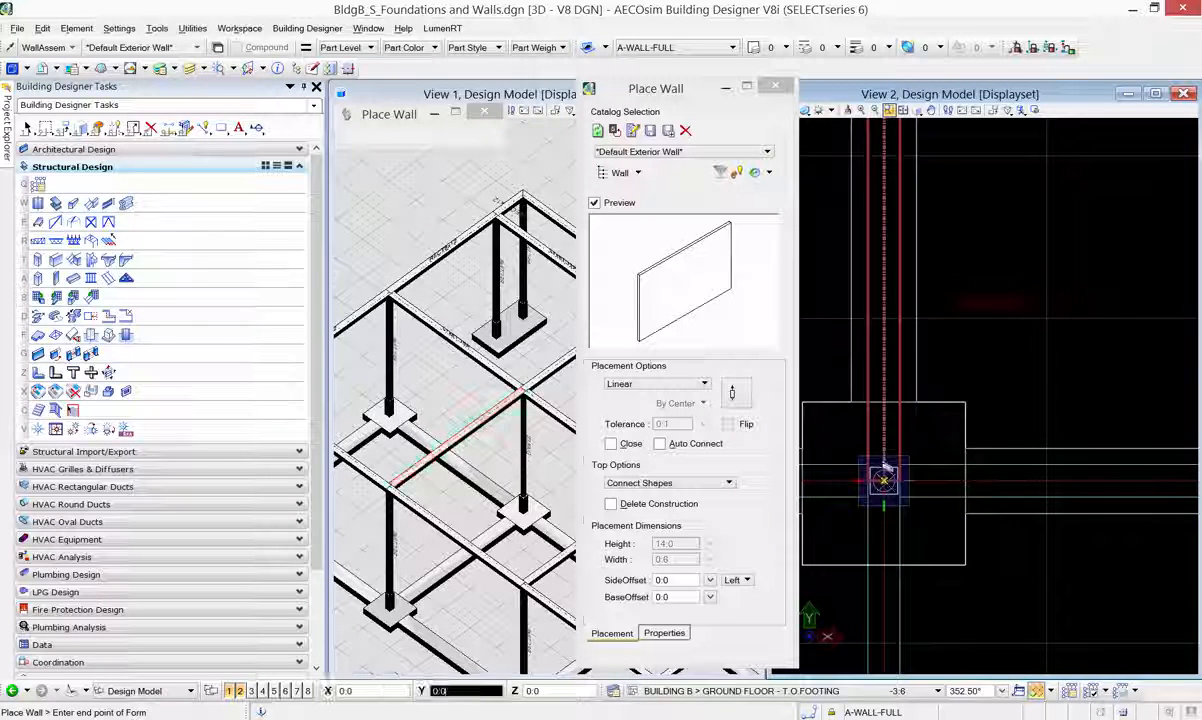
{"action": "right_click", "coordinate": [978, 380]}
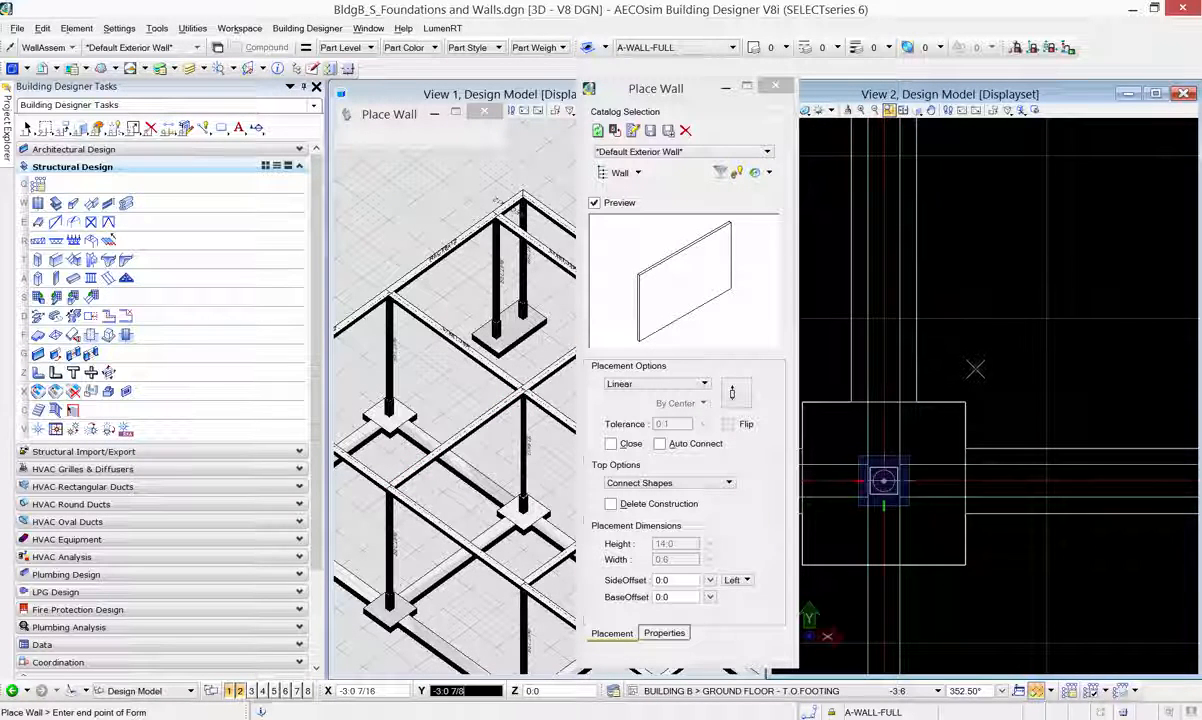
- Leave wall placement for Element Selection and examine how the new wall's end meets the round DIA8.00 column
{"action": "scroll", "coordinate": [465, 384], "scroll_direction": "up", "scroll_amount": 2}
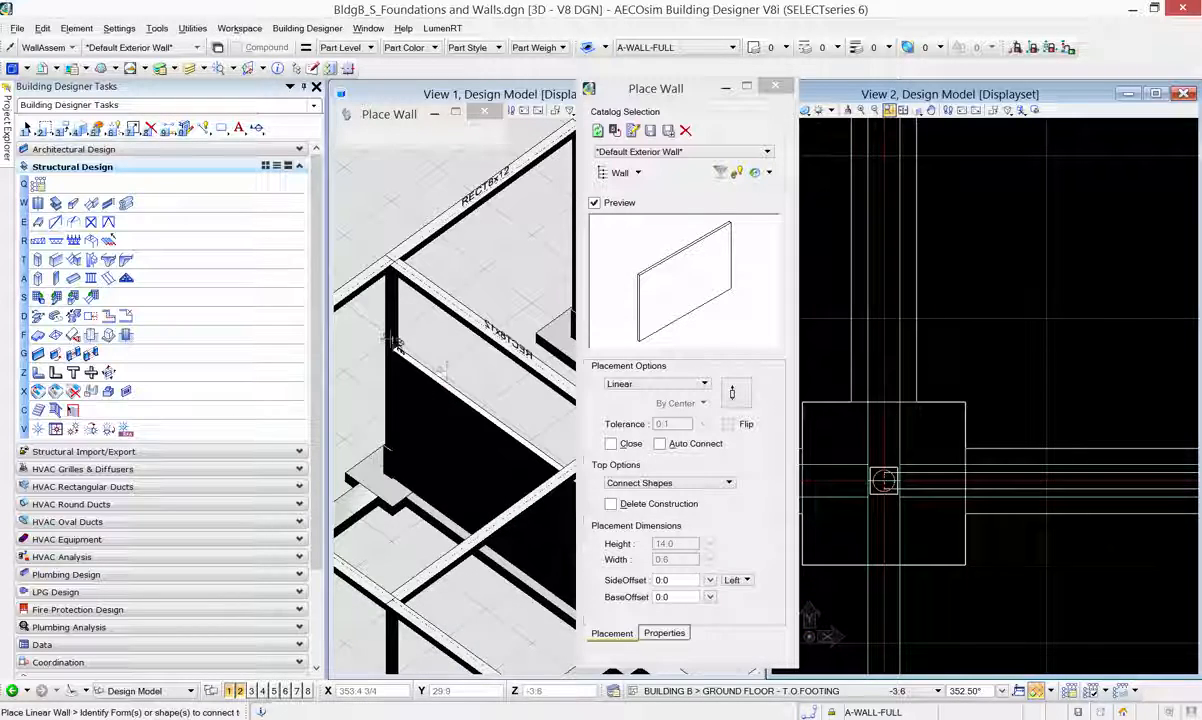
{"action": "key", "text": "1"}
{"action": "key", "text": "1"}
{"action": "middle_click_drag", "start_coordinate": [622, 548], "coordinate": [435, 496], "text": "shift"}
{"action": "scroll", "coordinate": [468, 474], "scroll_direction": "down", "scroll_amount": 5}
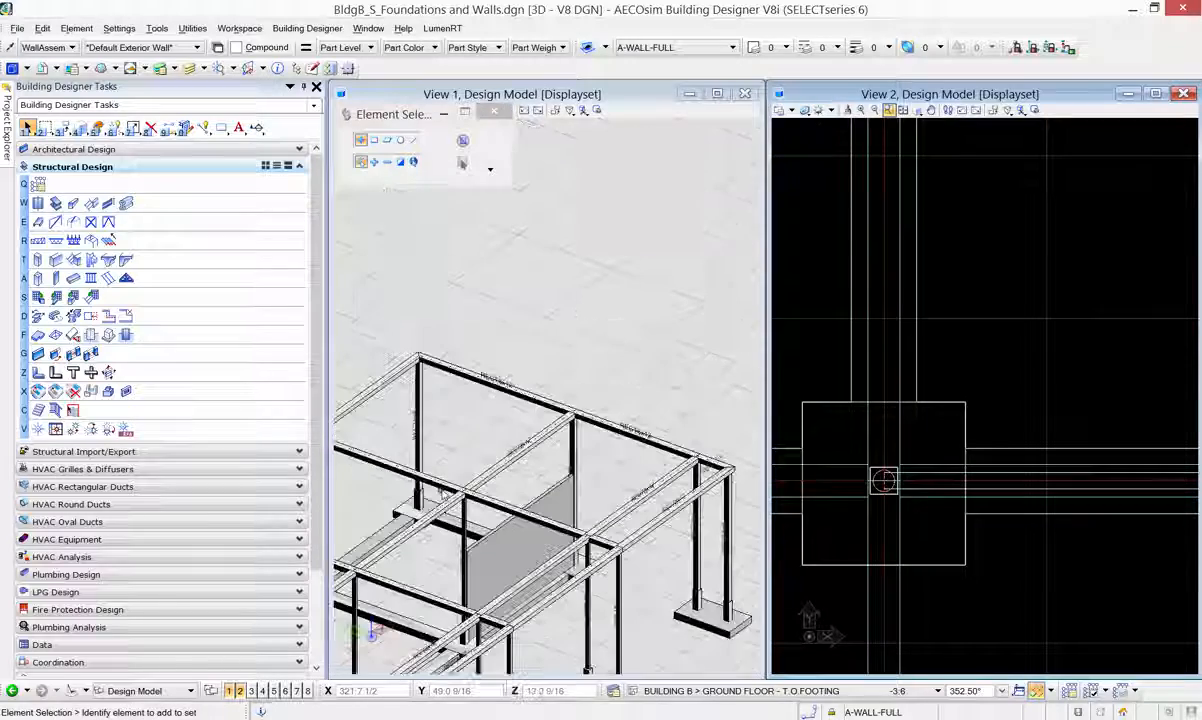
{"action": "scroll", "coordinate": [574, 488], "scroll_direction": "up", "scroll_amount": 5}
{"action": "middle_click_drag", "start_coordinate": [571, 477], "coordinate": [561, 502], "text": "shift"}
{"action": "right_click", "coordinate": [656, 457]}
{"action": "scroll", "coordinate": [656, 457], "scroll_direction": "down", "scroll_amount": 3}
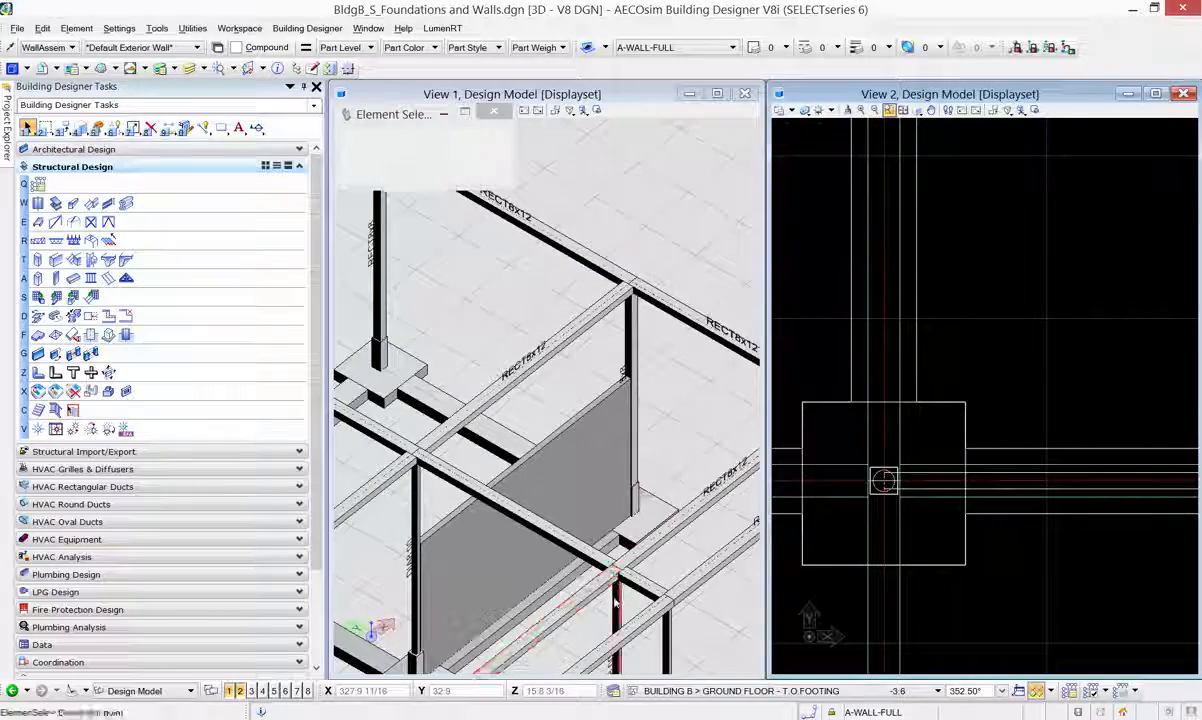
{"action": "middle_click_drag", "start_coordinate": [616, 600], "coordinate": [459, 588], "text": "shift"}
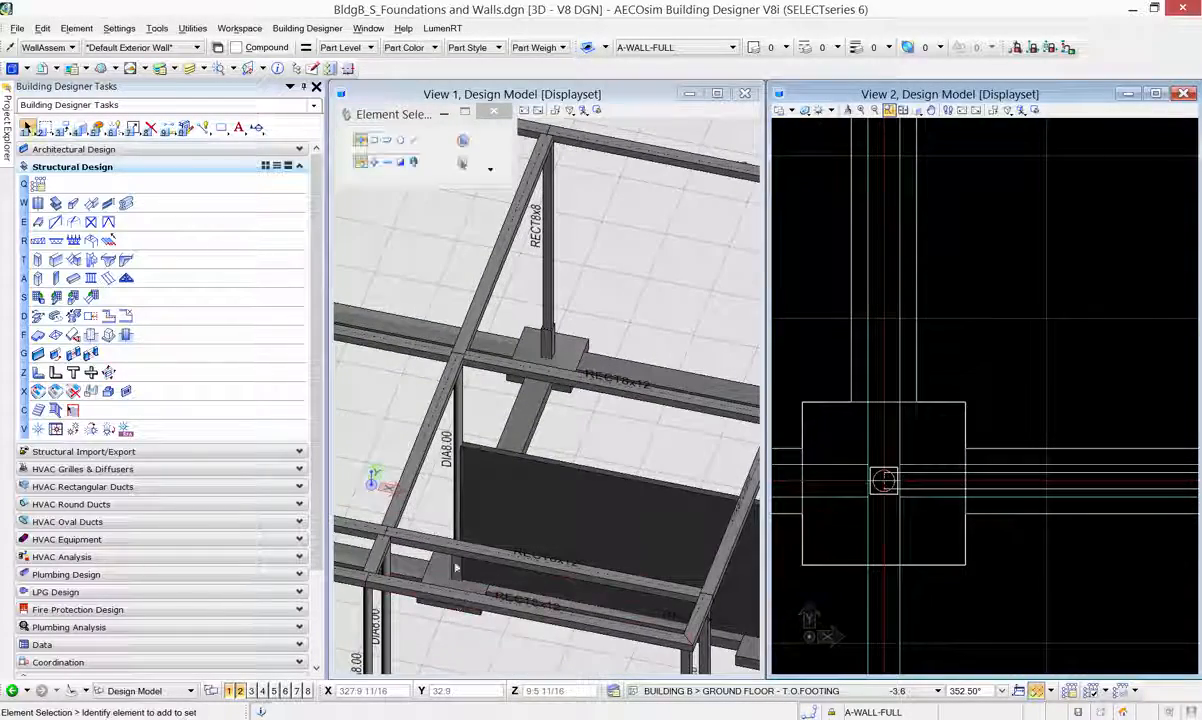
{"action": "scroll", "coordinate": [449, 462], "scroll_direction": "up", "scroll_amount": 5}
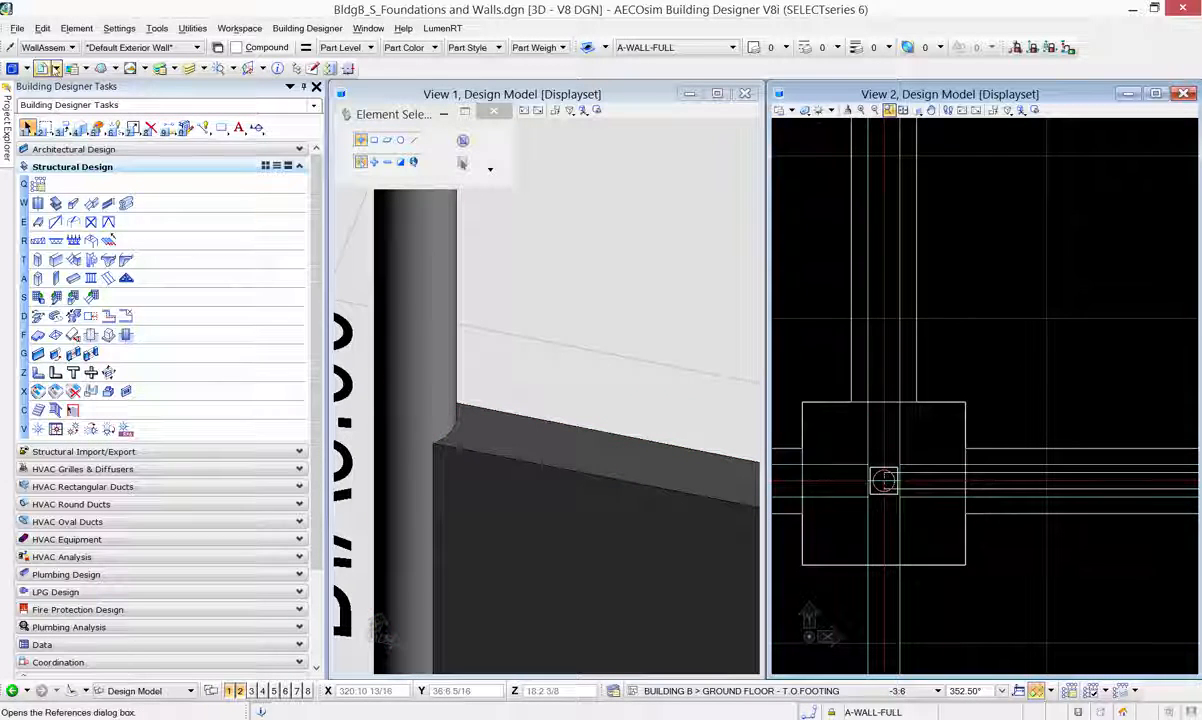
- Hide the z_BldgB_S_Framing Primary Finished Example Model.dgn reference to inspect the wall's cut end, and turn its display back on
{"action": "left_click", "coordinate": [45, 69]}
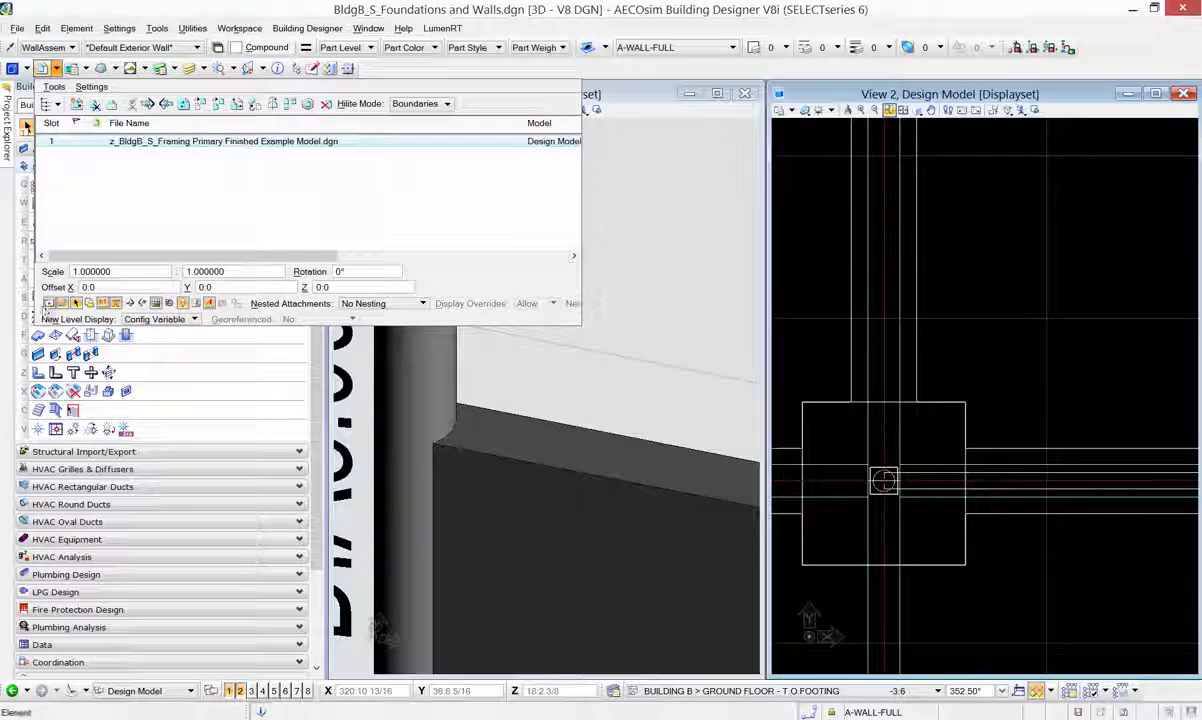
{"action": "left_click", "coordinate": [47, 305]}
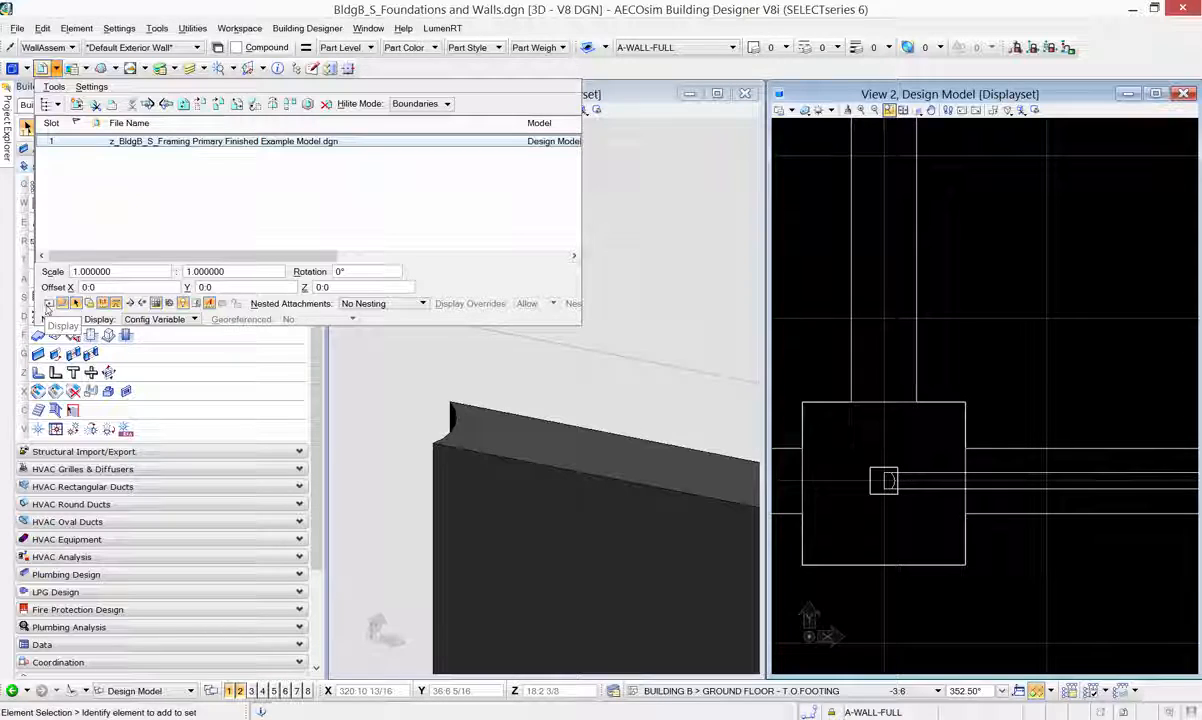
{"action": "left_click", "coordinate": [47, 309]}
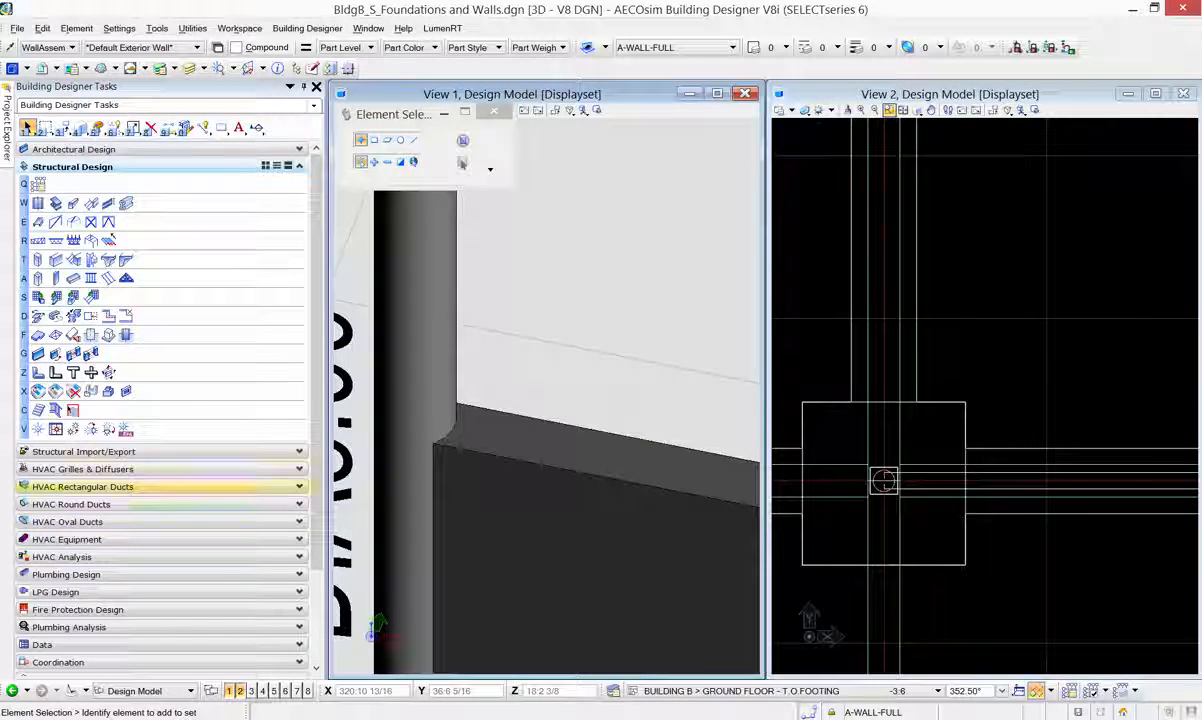